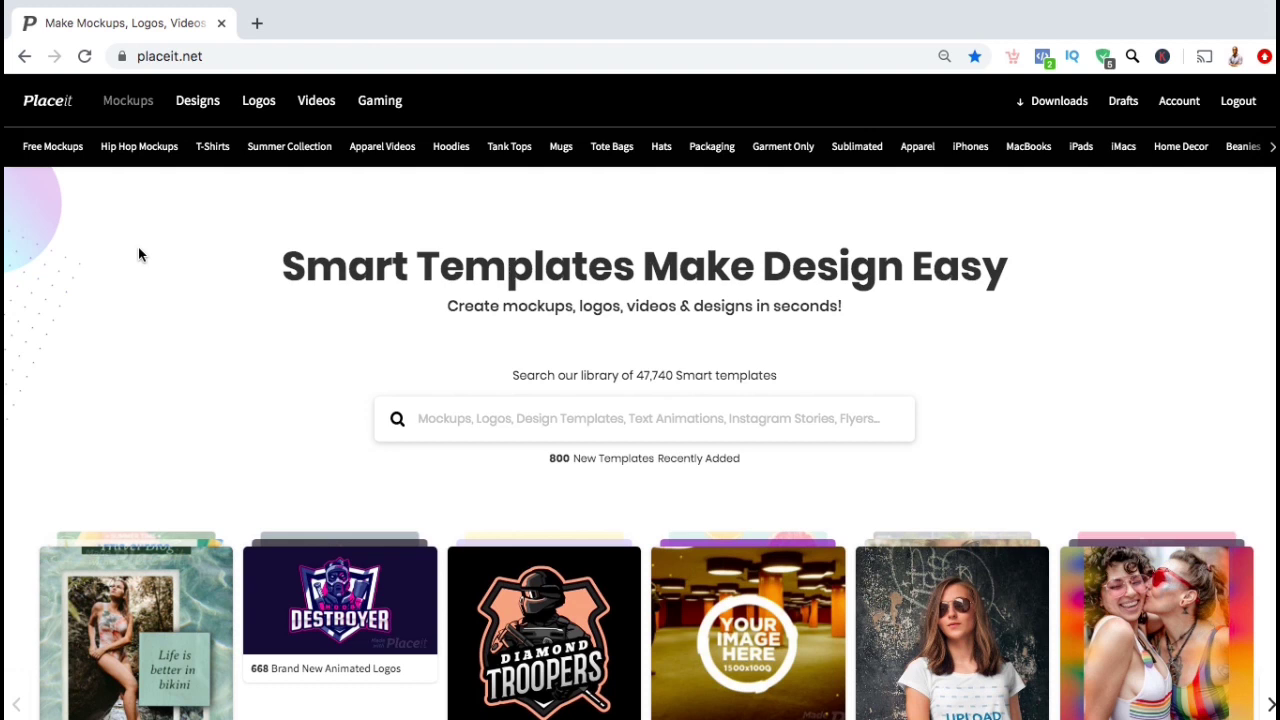
Start a new Placeit logo with the brand name 'Bitcoin Gear'.
mouse_move(252, 102)
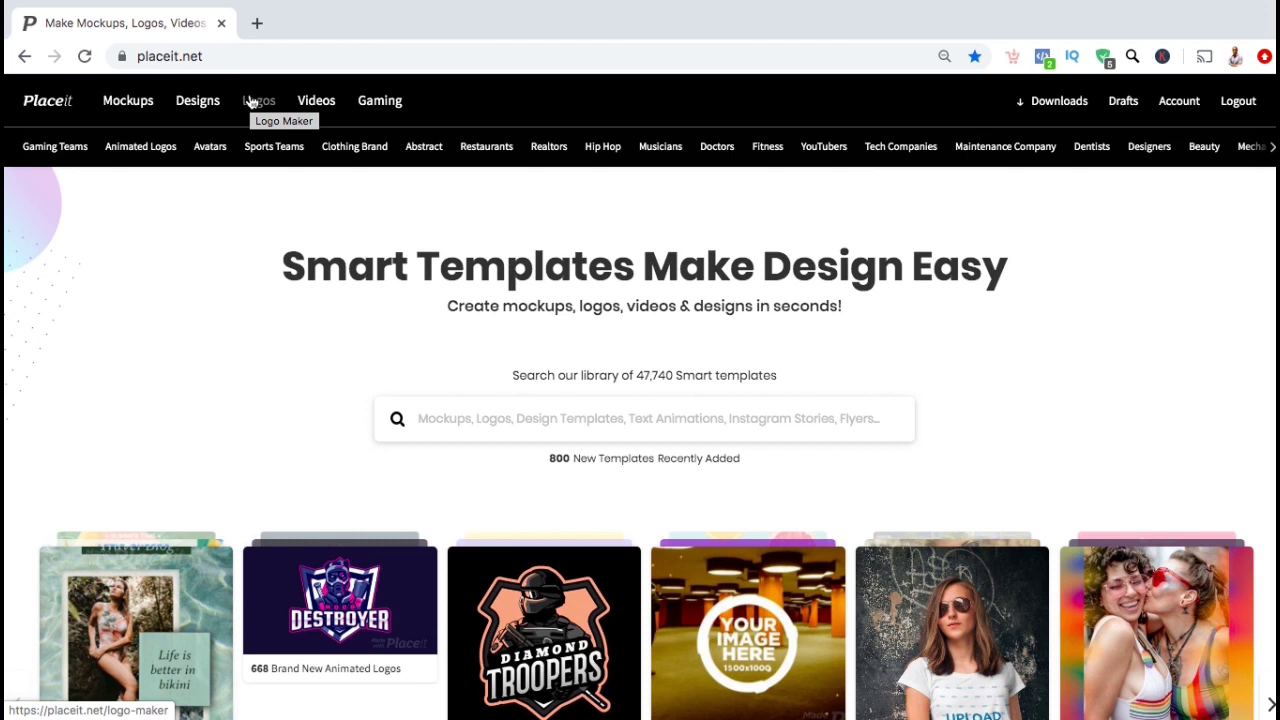
left_click(252, 102)
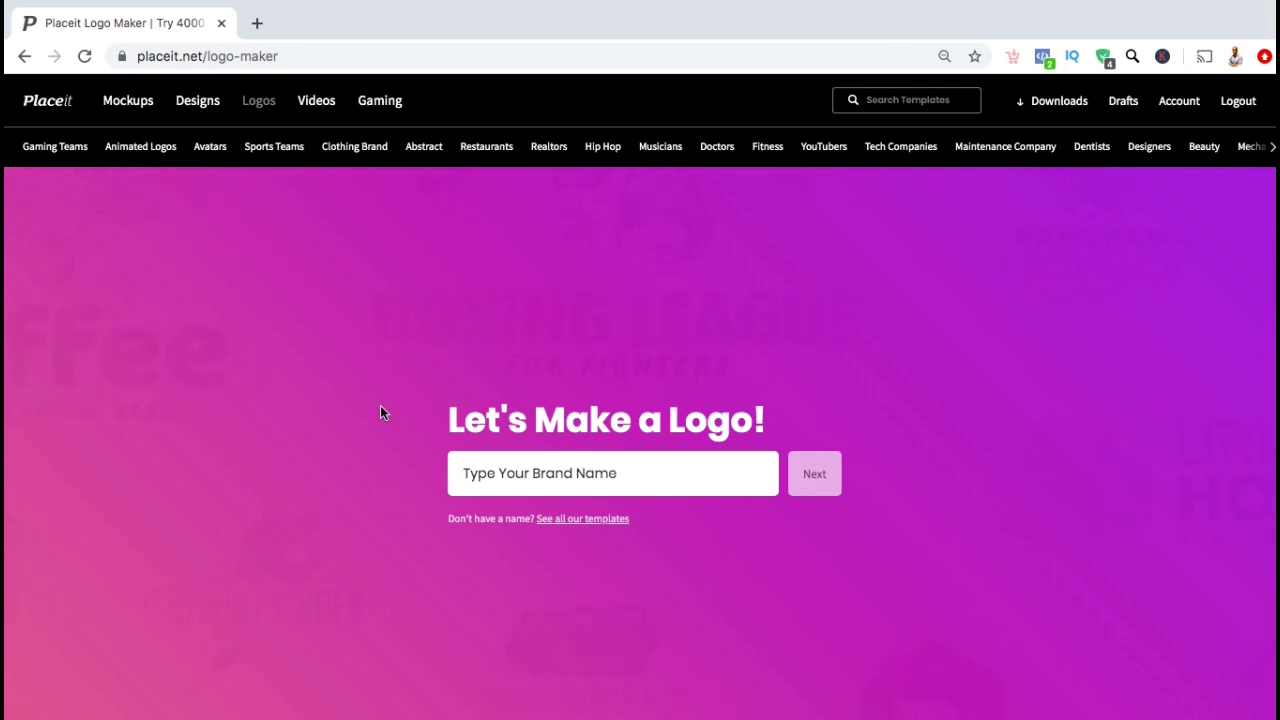
left_click(468, 474)
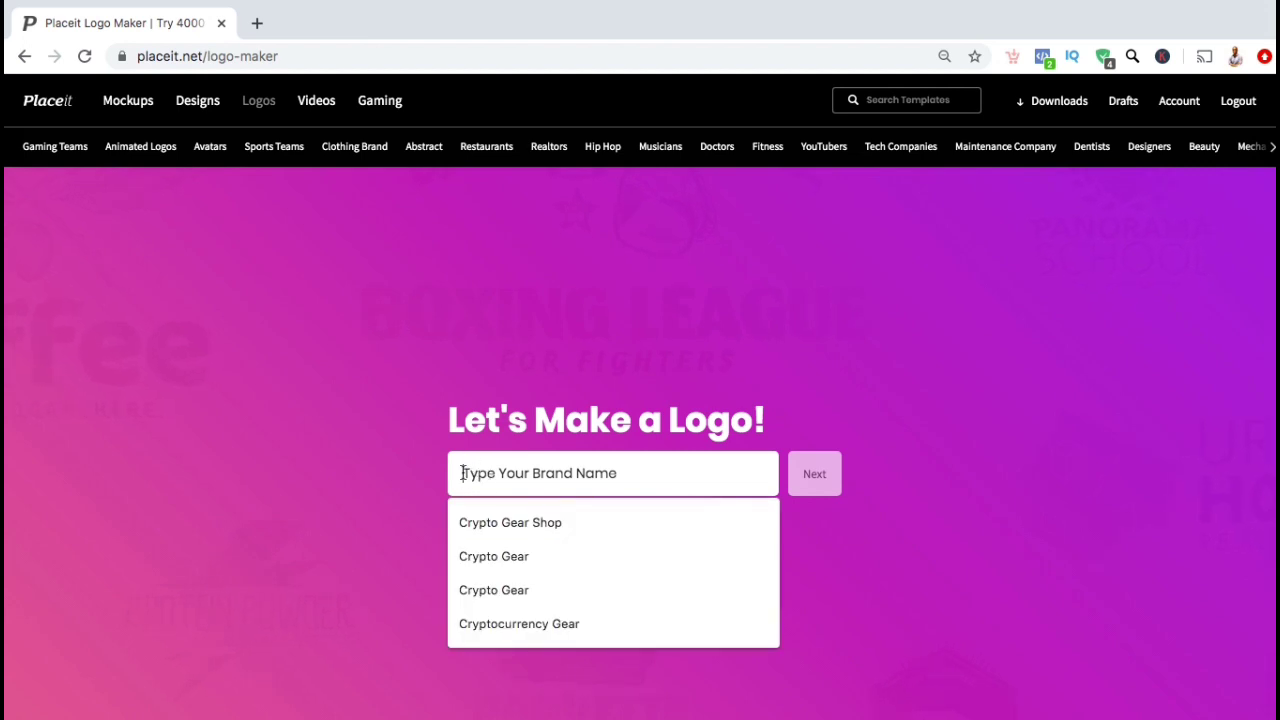
type("Bitcoin")
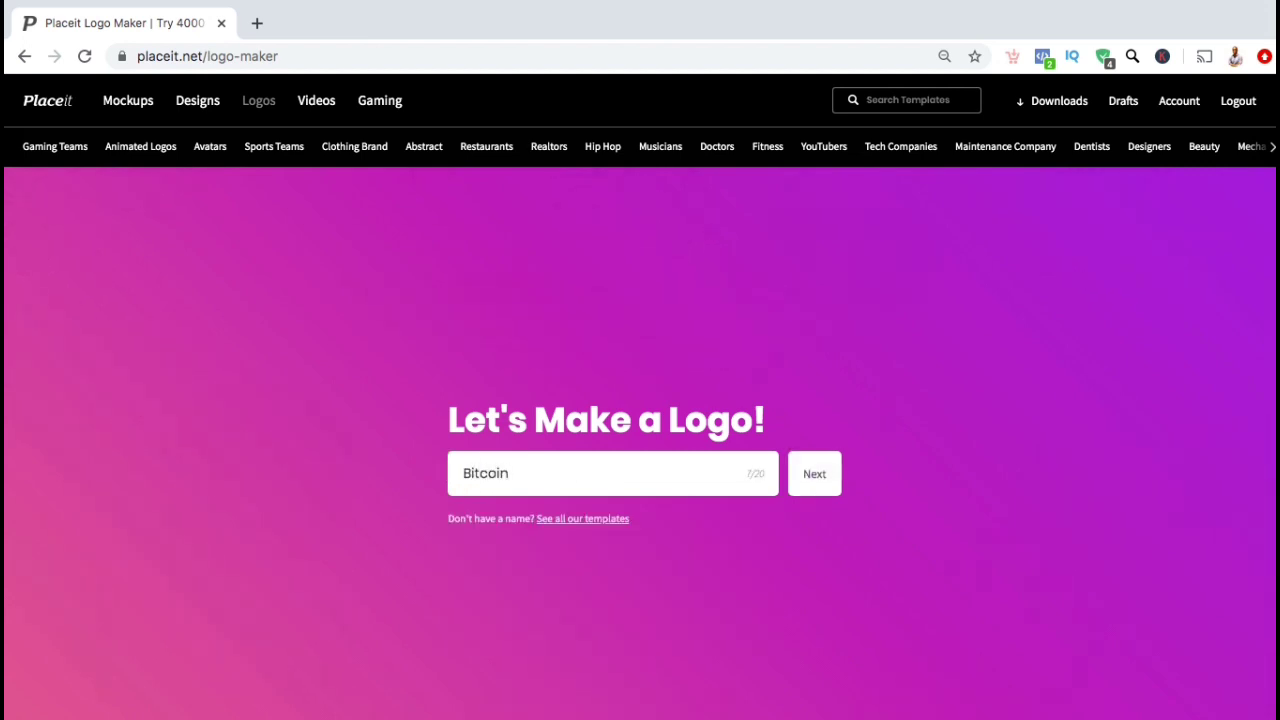
type(" Gear")
left_click(825, 486)
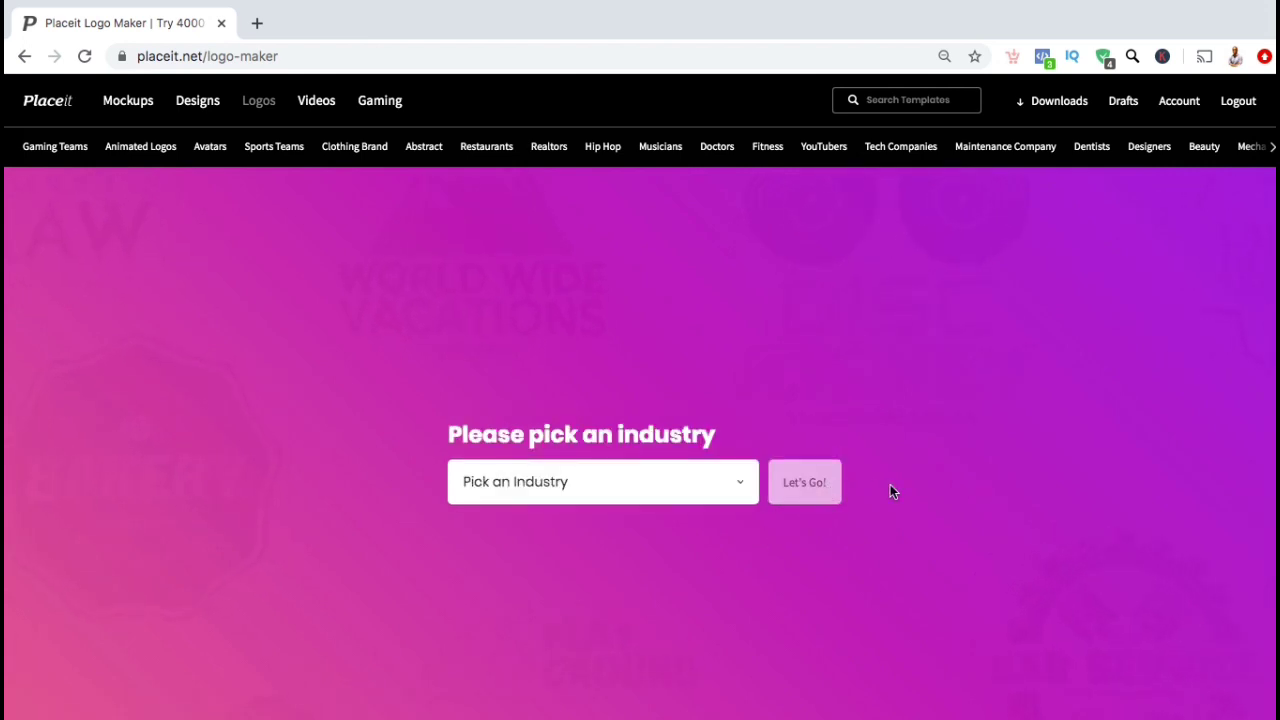
Choose Technology as the industry and generate the logo templates.
left_click(753, 495)
scroll(731, 543, "down", 3)
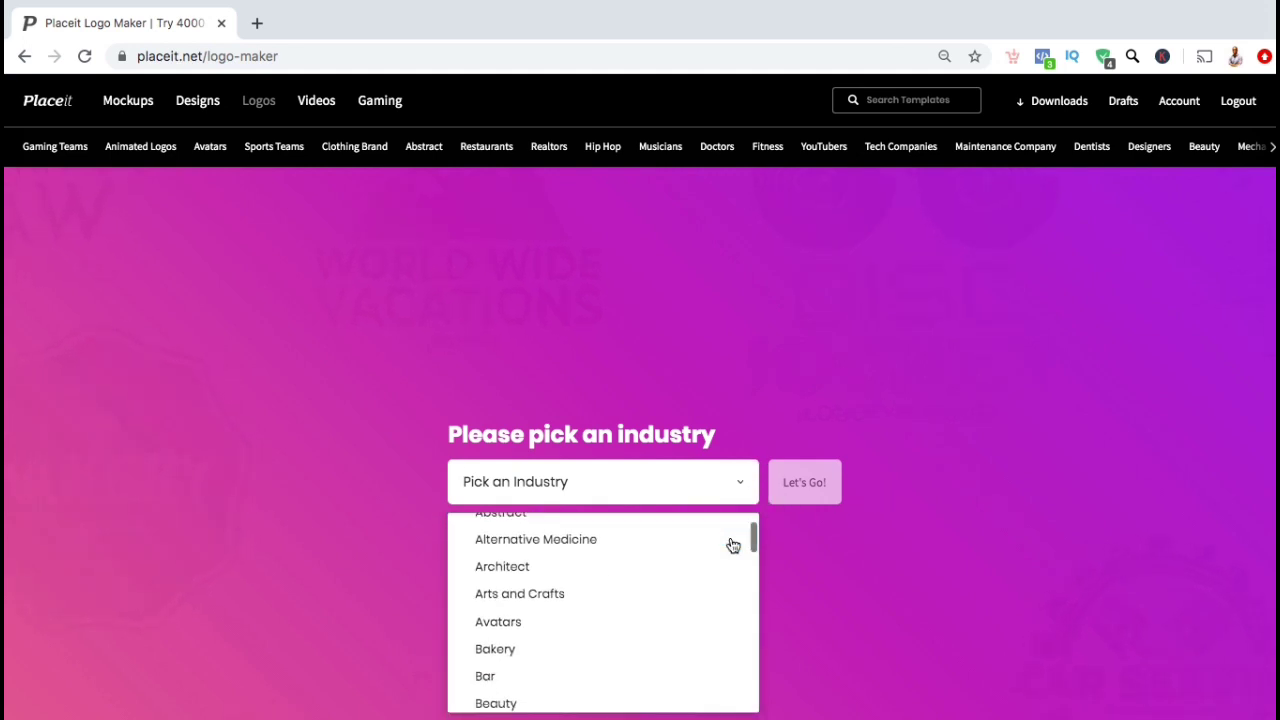
scroll(733, 545, "down", 15)
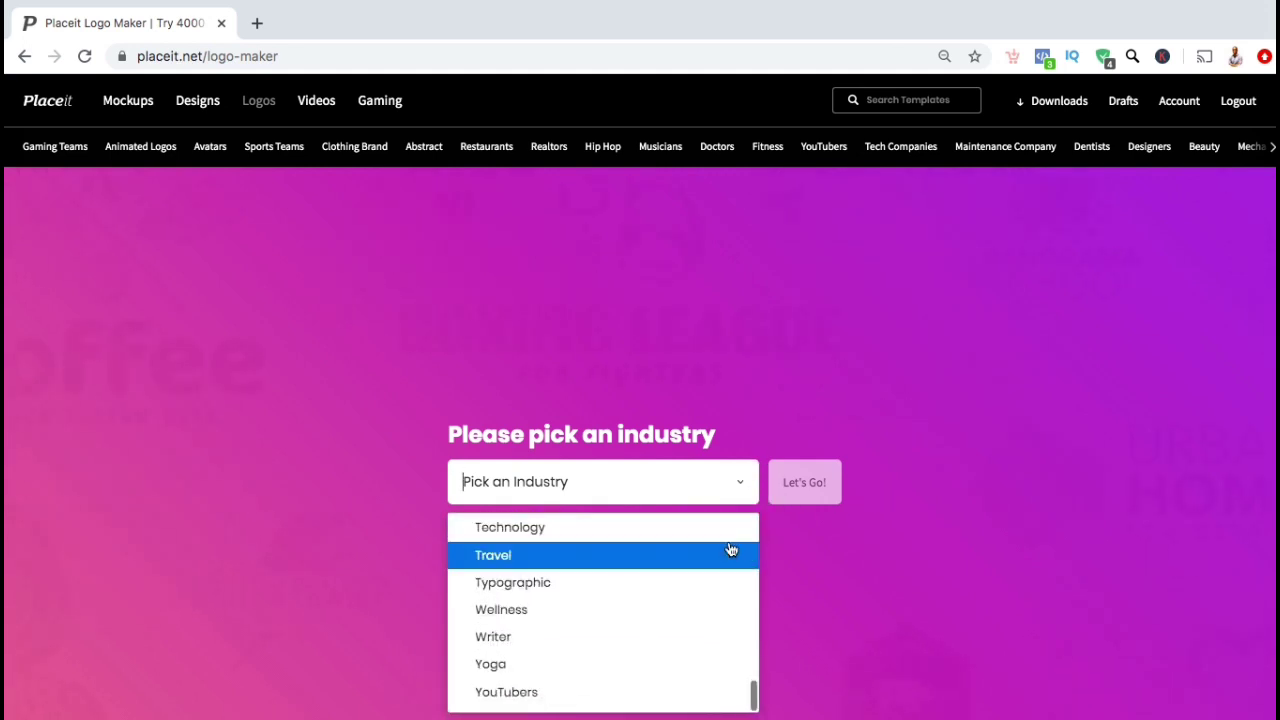
scroll(731, 549, "up", 2)
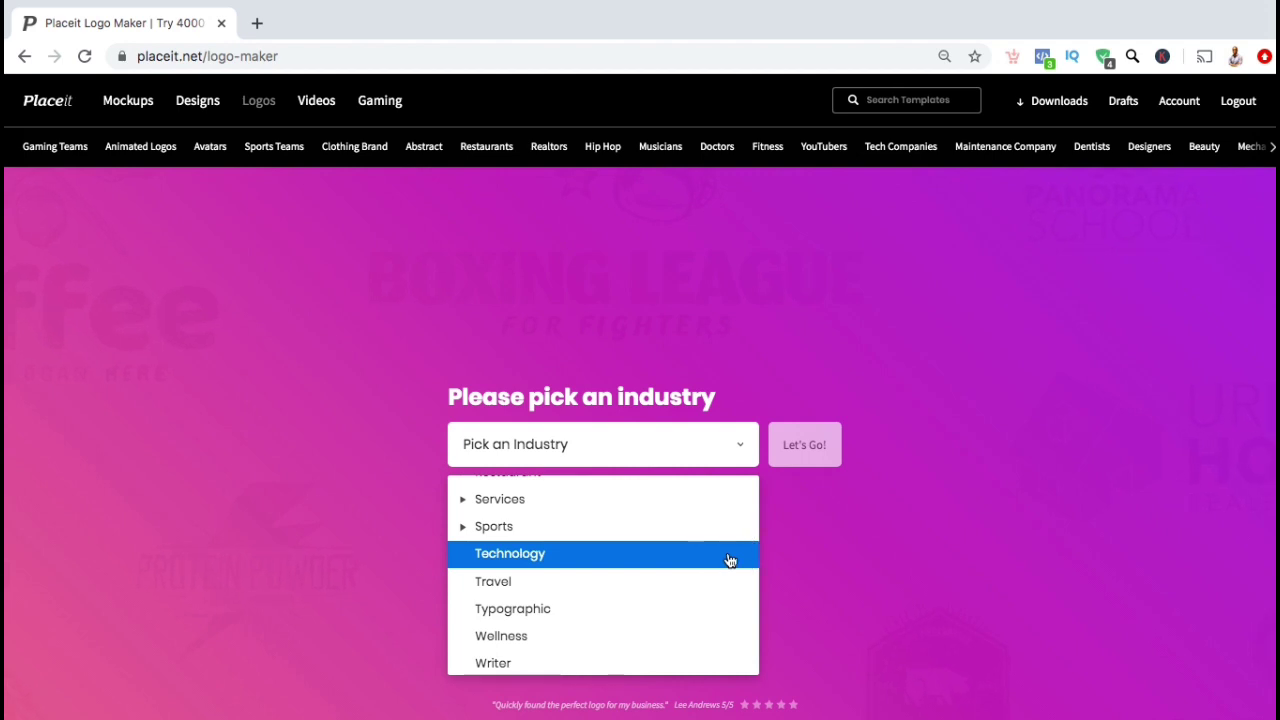
left_click(729, 556)
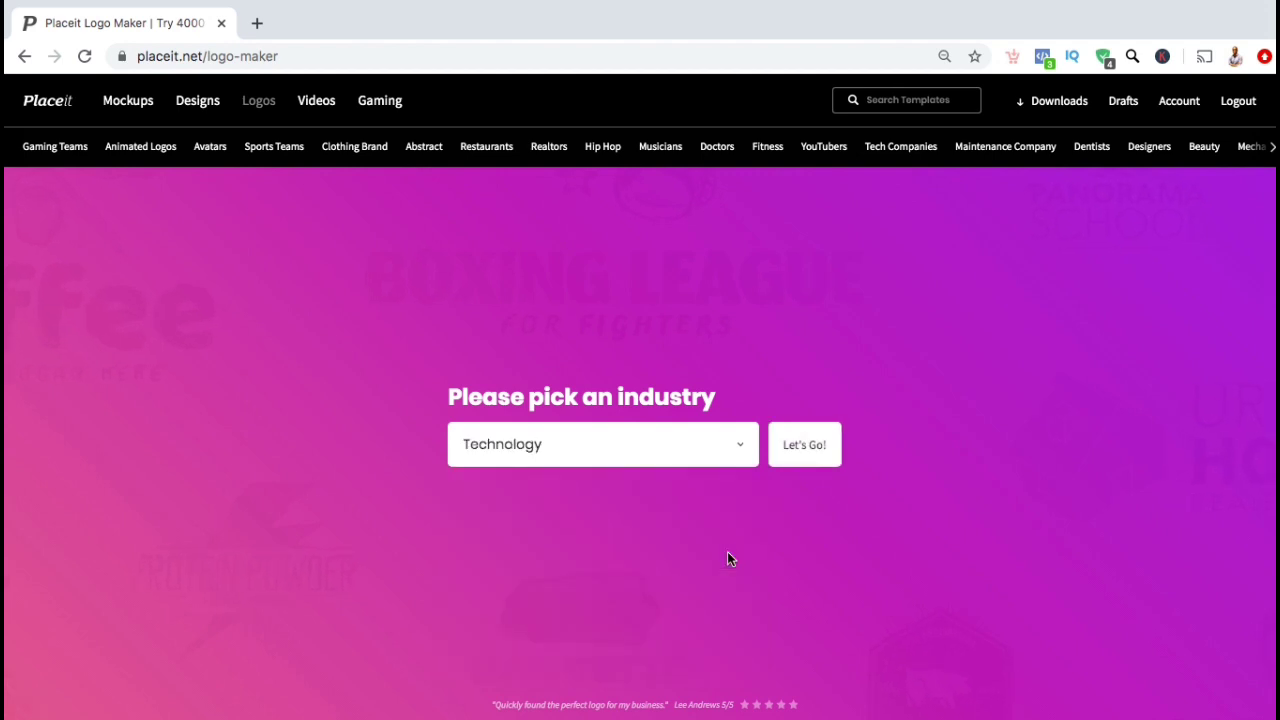
left_click(791, 463)
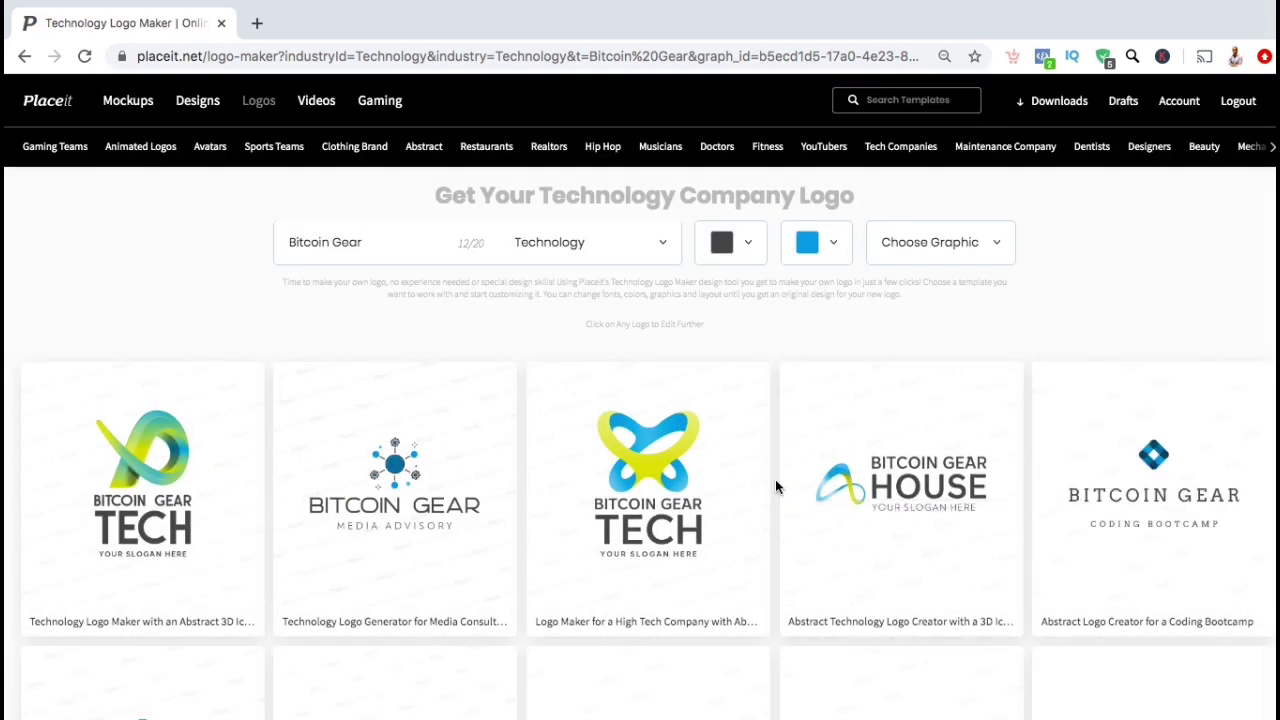
Browse the Technology templates and open the High Tech Company logo for editing.
scroll(776, 487, "down", 2)
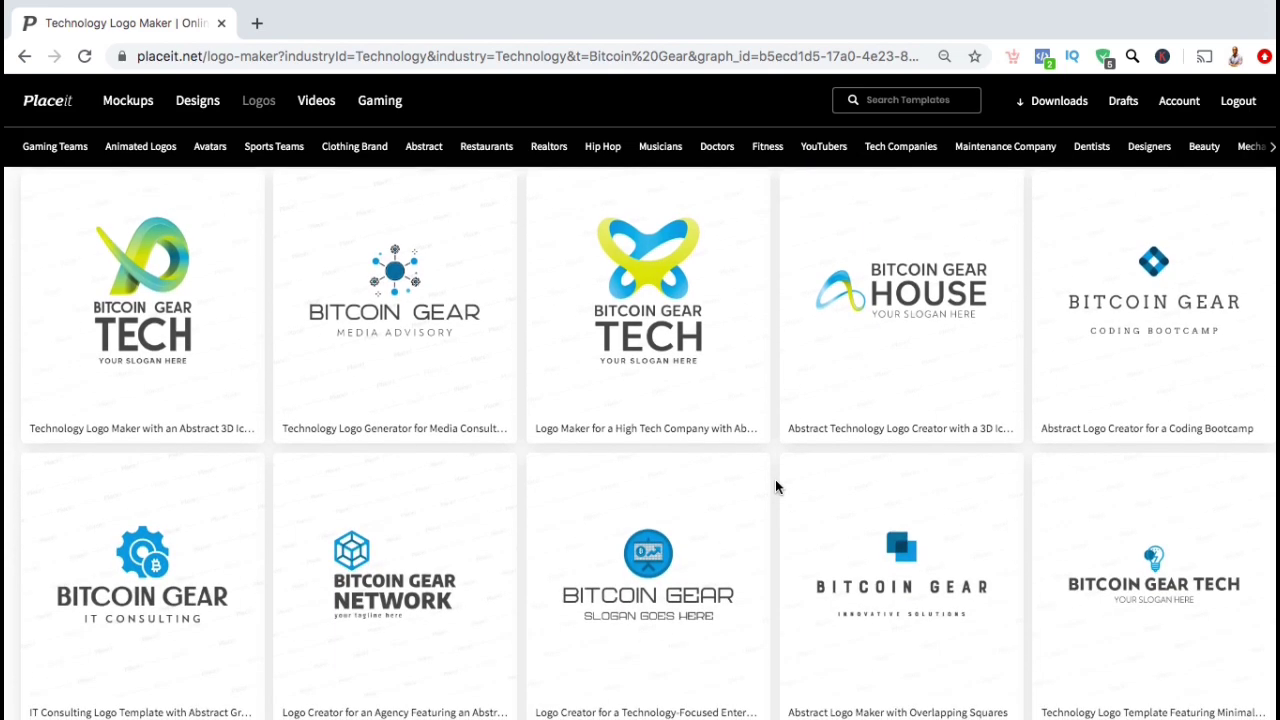
scroll(776, 487, "down", 1)
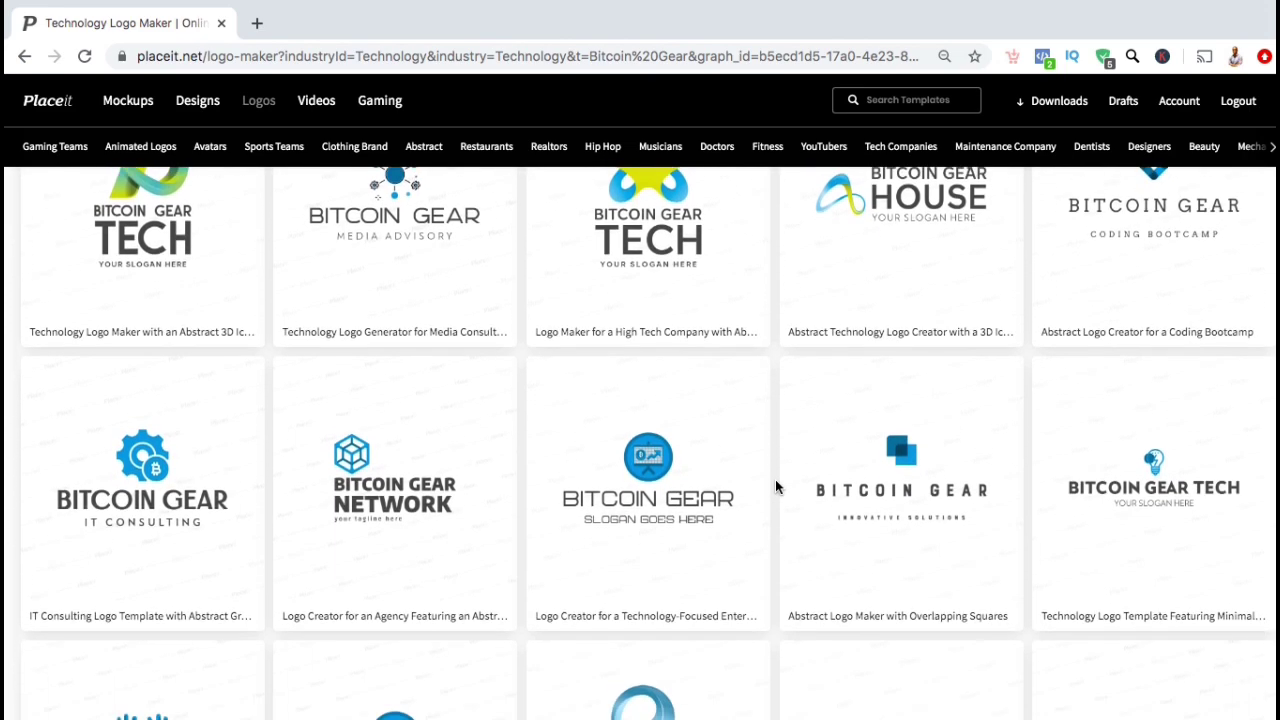
scroll(776, 487, "down", 3)
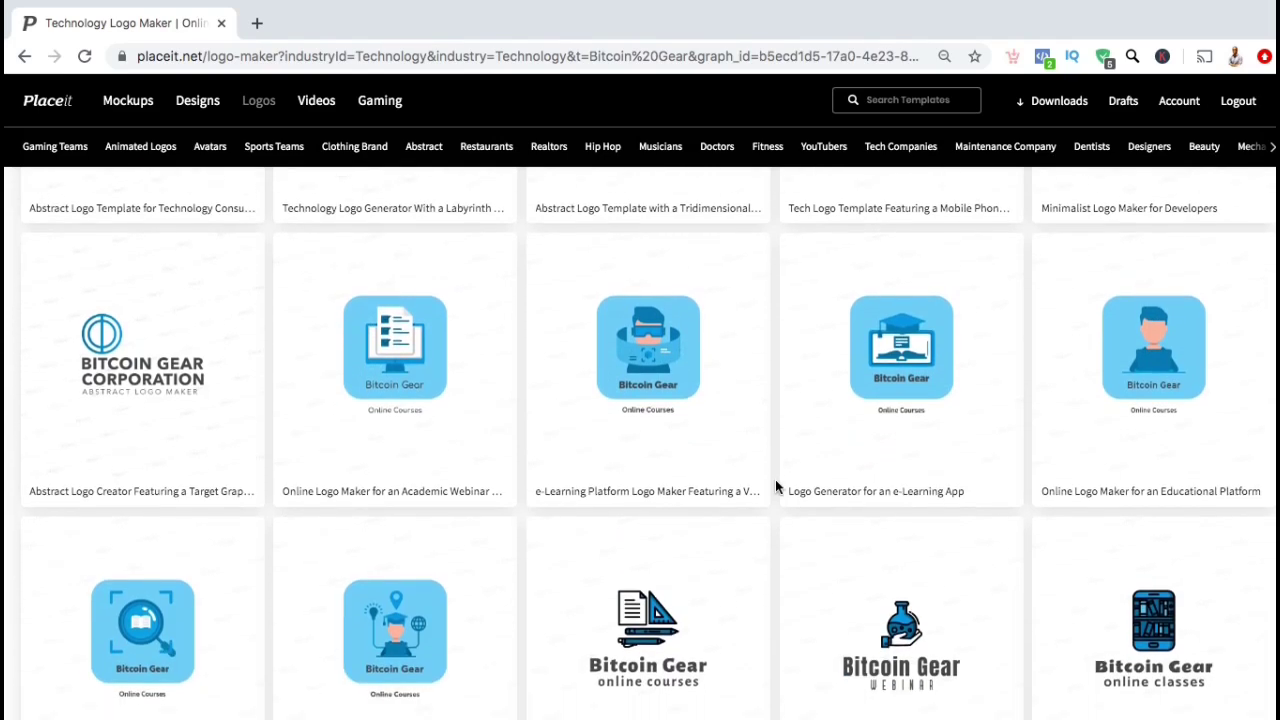
scroll(776, 487, "down", 2)
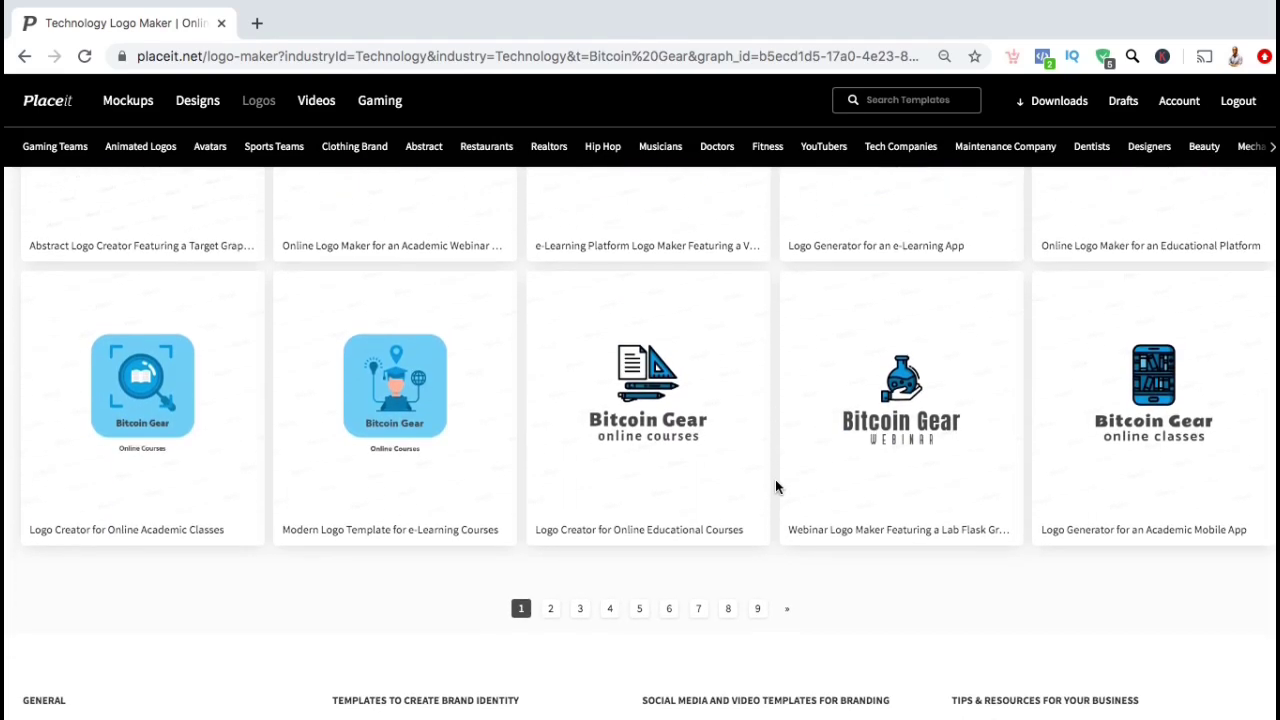
scroll(776, 487, "up", 8)
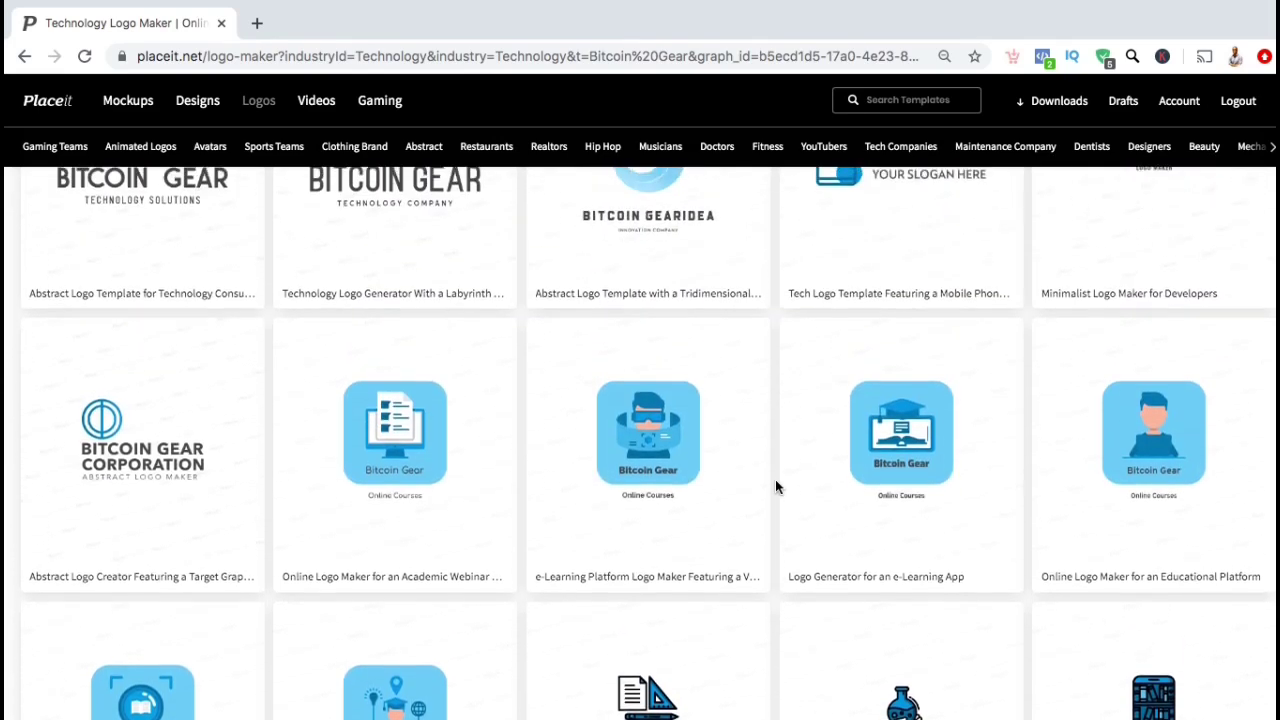
scroll(776, 487, "up", 5)
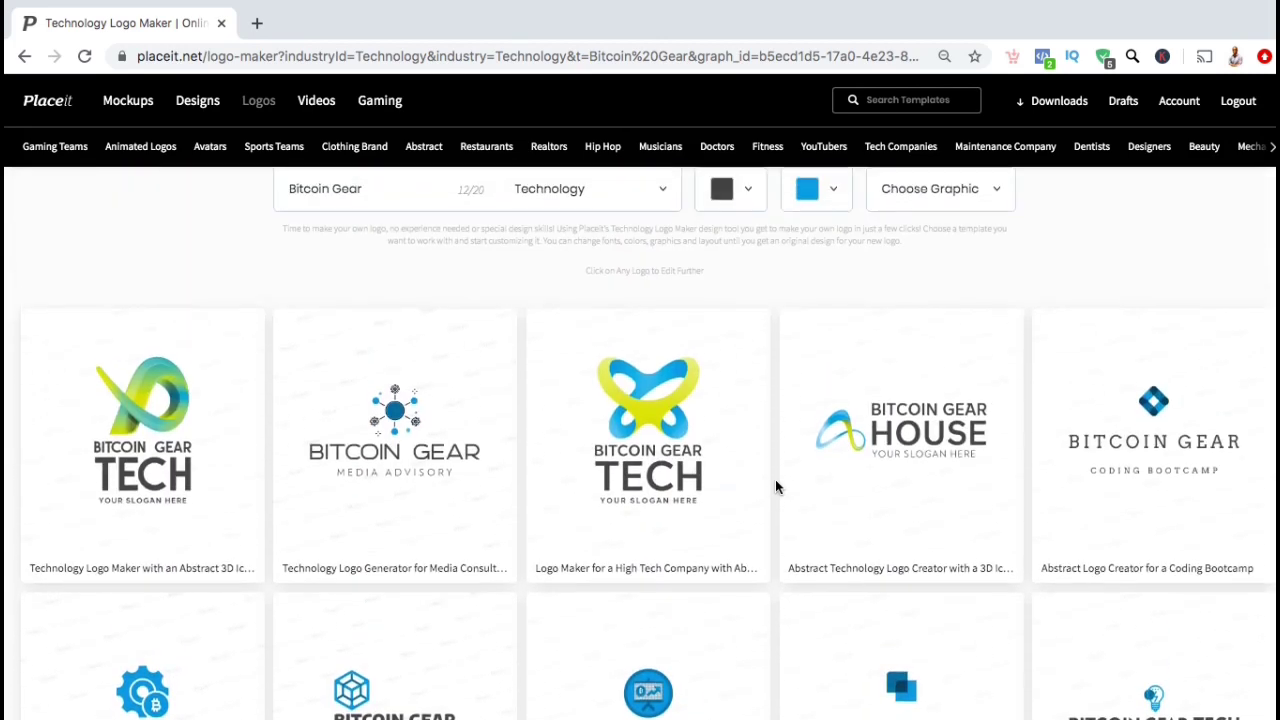
scroll(775, 487, "up", 1)
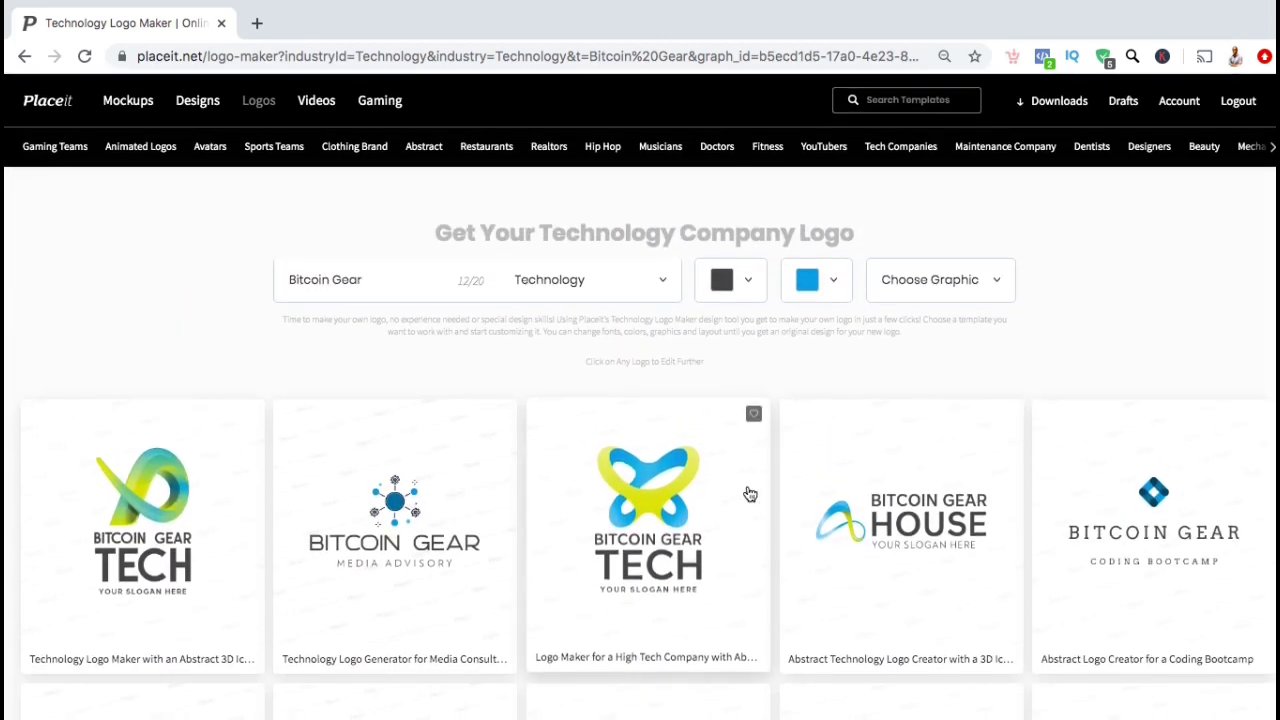
left_click(740, 498)
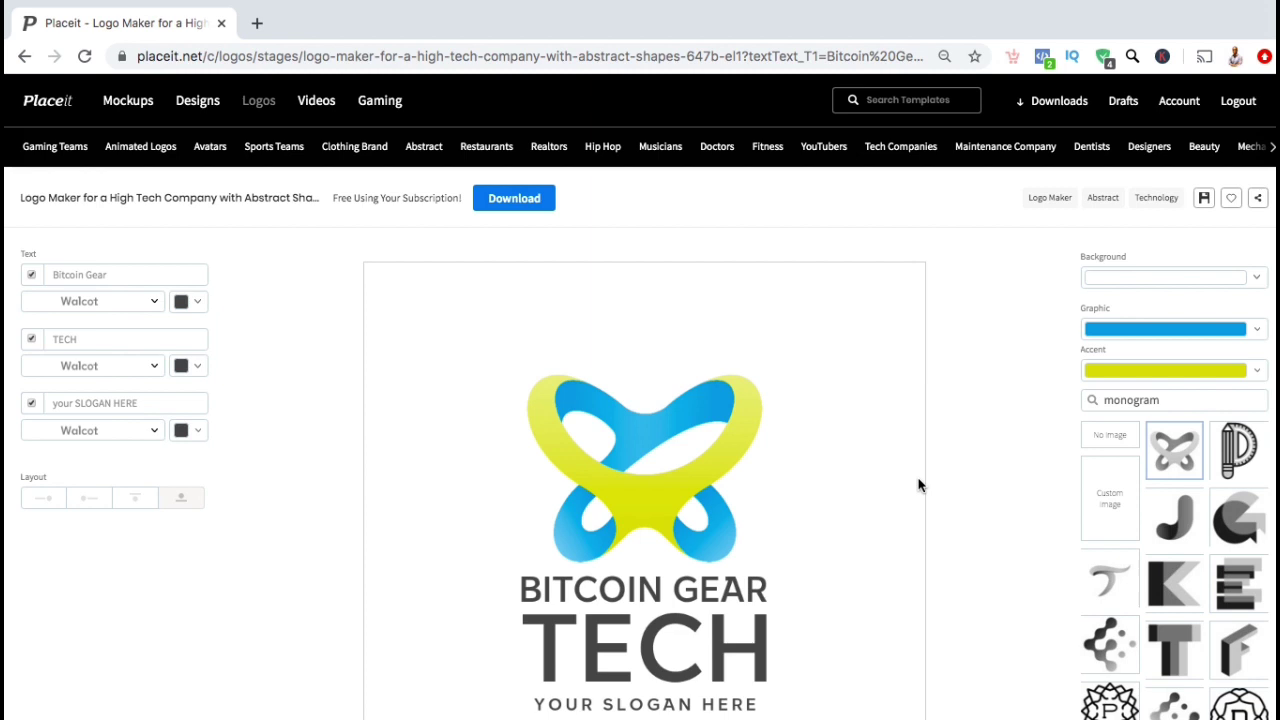
Change the name text to 'Crypto Gear' and replace TECH with 'Shop'.
left_click(181, 269)
triple_click(181, 269)
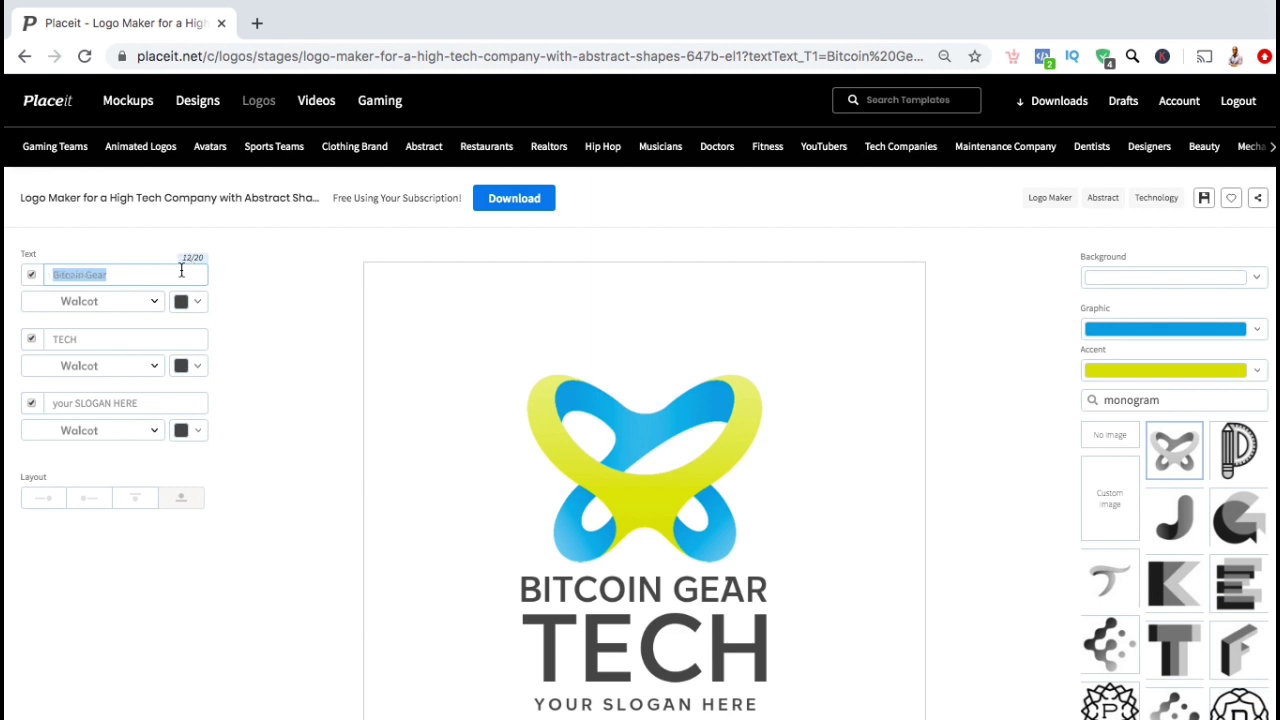
type("Crypto Gear")
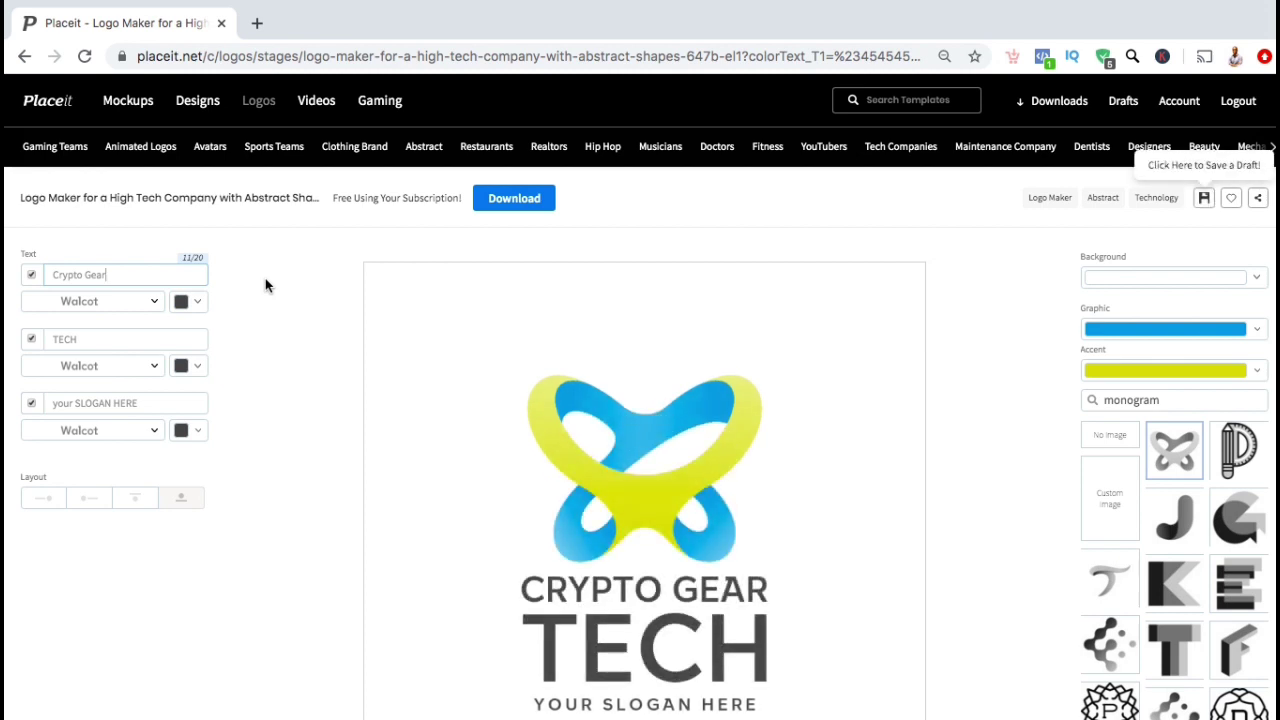
left_click(186, 338)
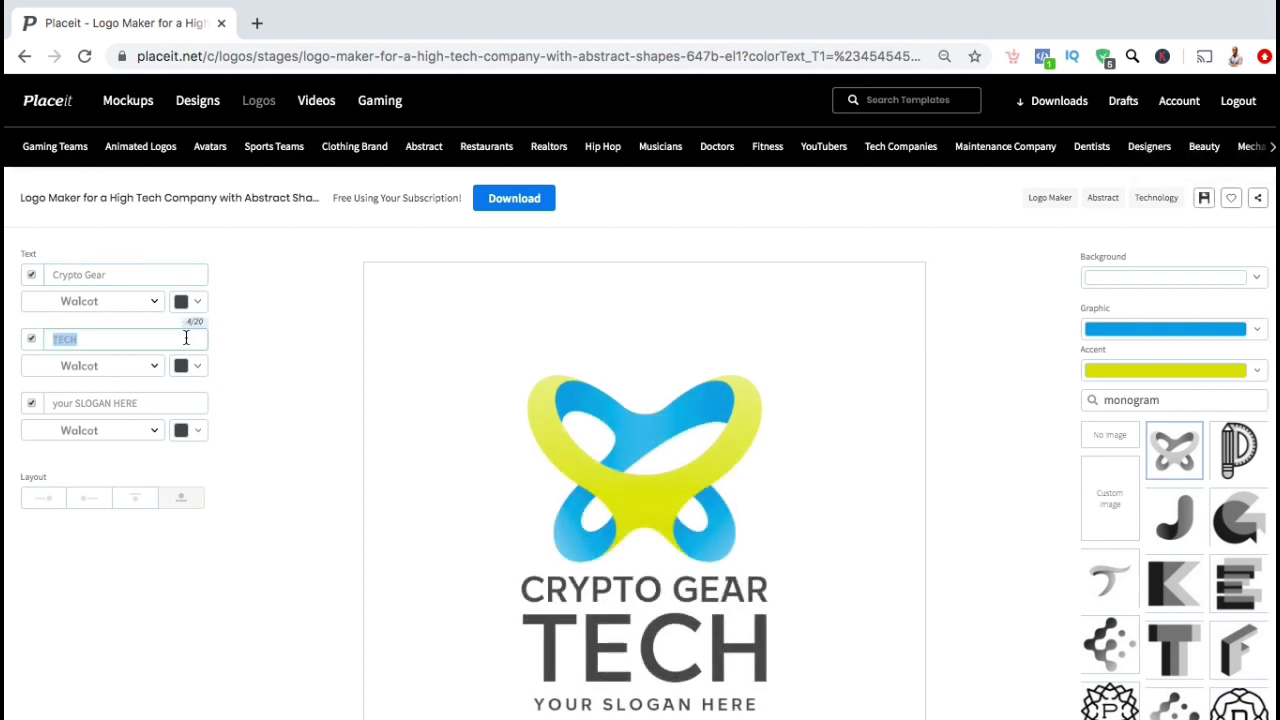
type("Shop")
left_click(276, 364)
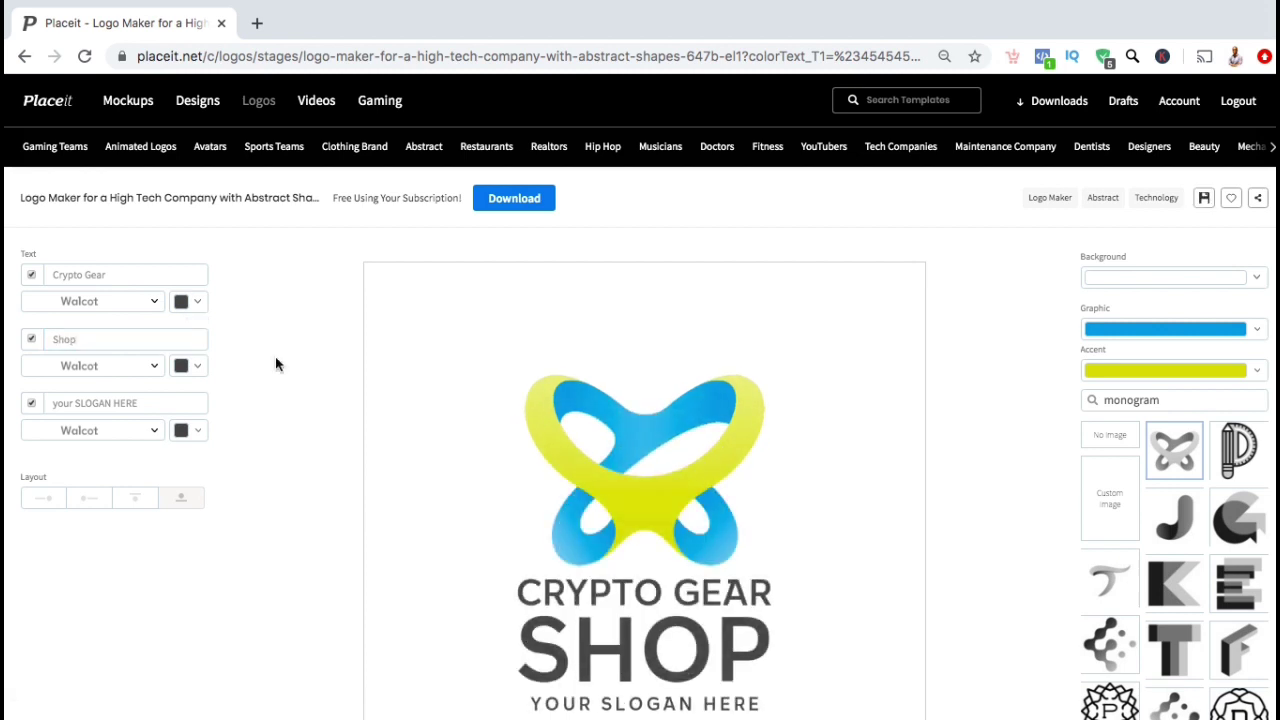
Replace the slogan with 'Products For Crypto Fans'.
left_click(197, 402)
type("P")
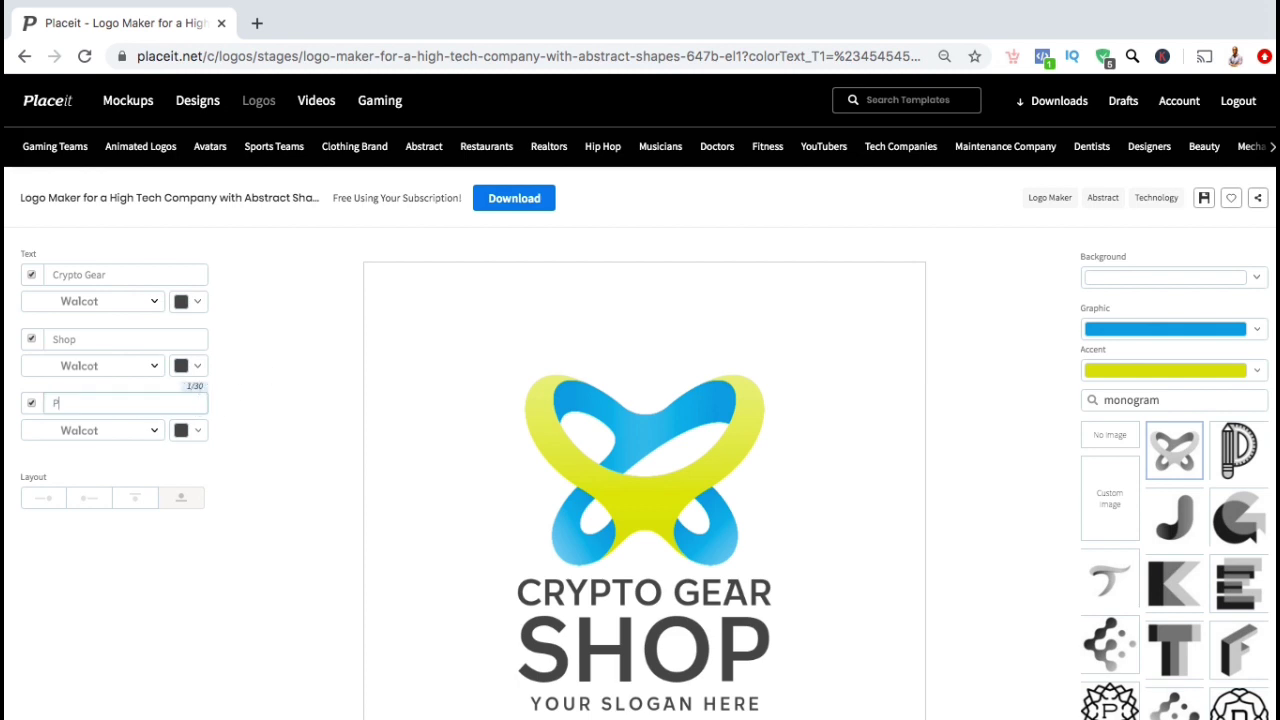
type("roducts For Crypto F")
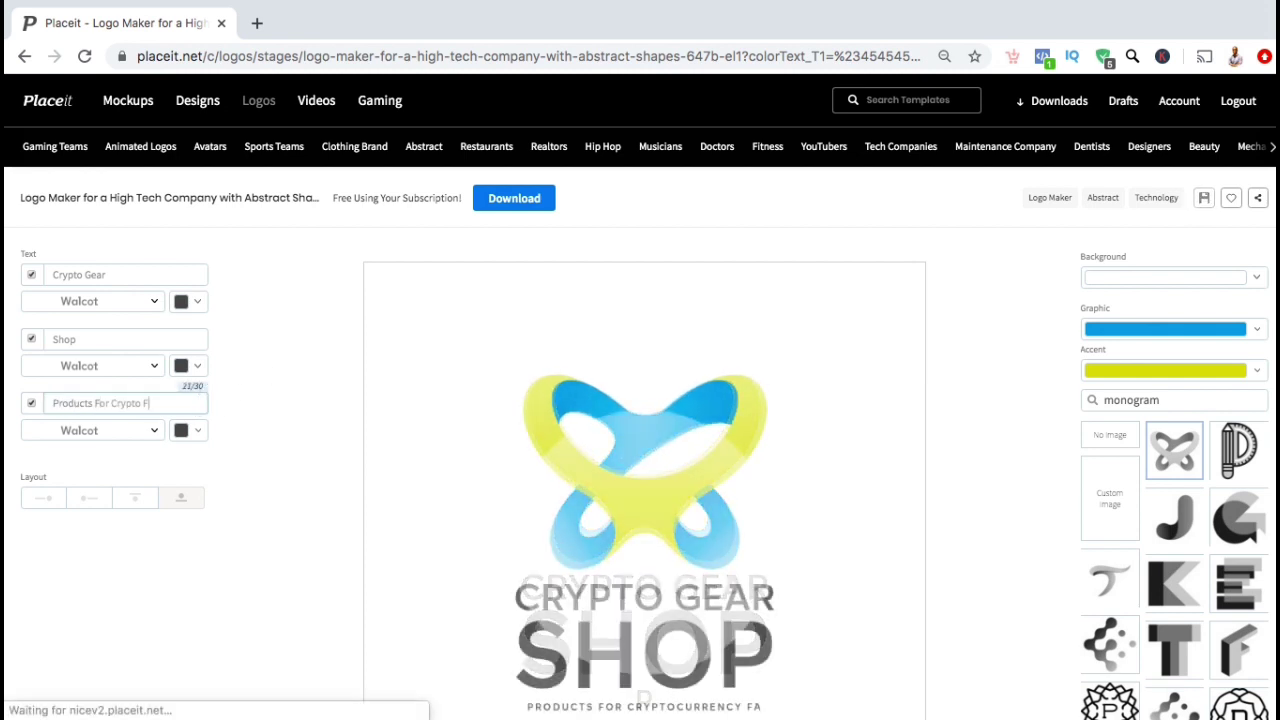
type("ans")
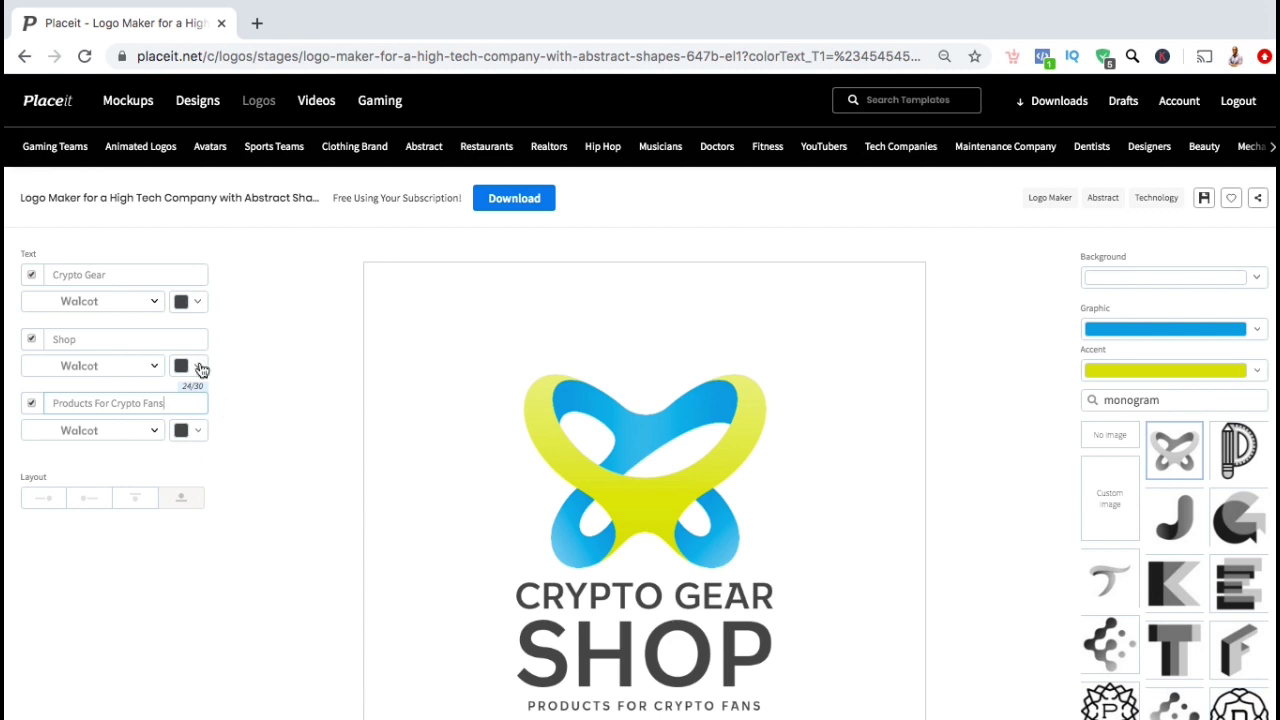
left_click(199, 367)
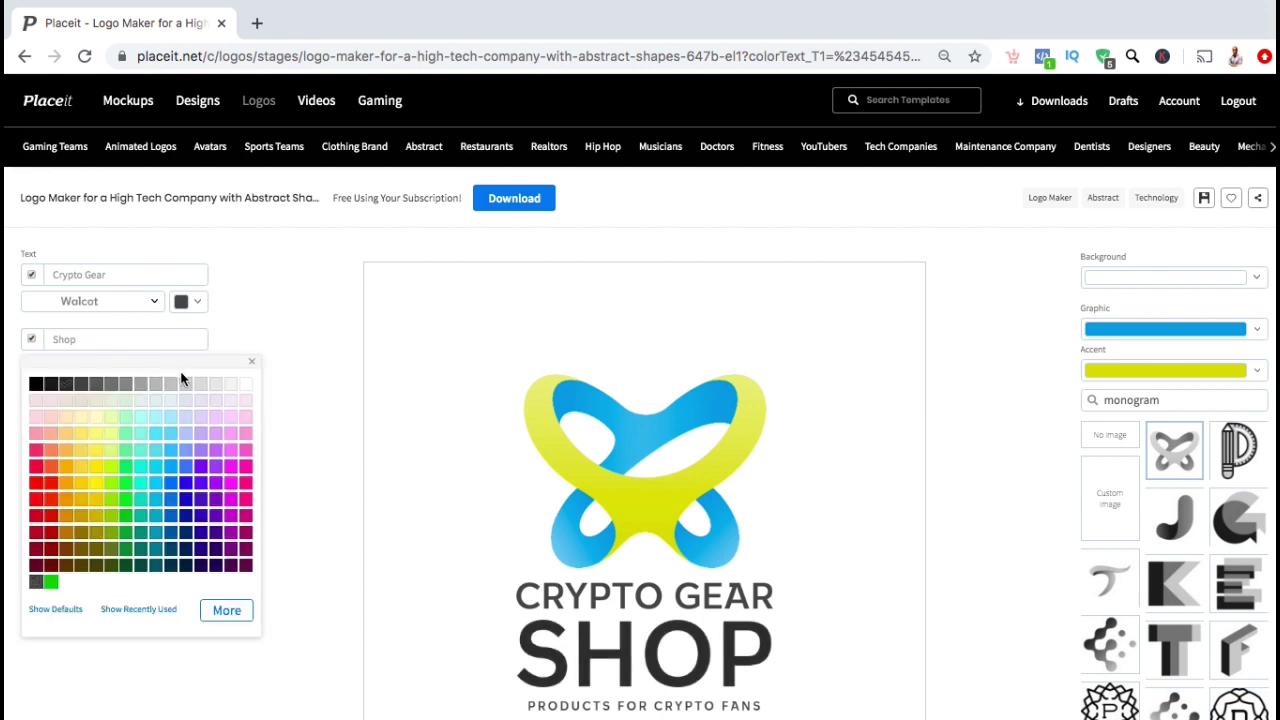
Colour the SHOP word light grey and the slogan line red.
left_click(141, 386)
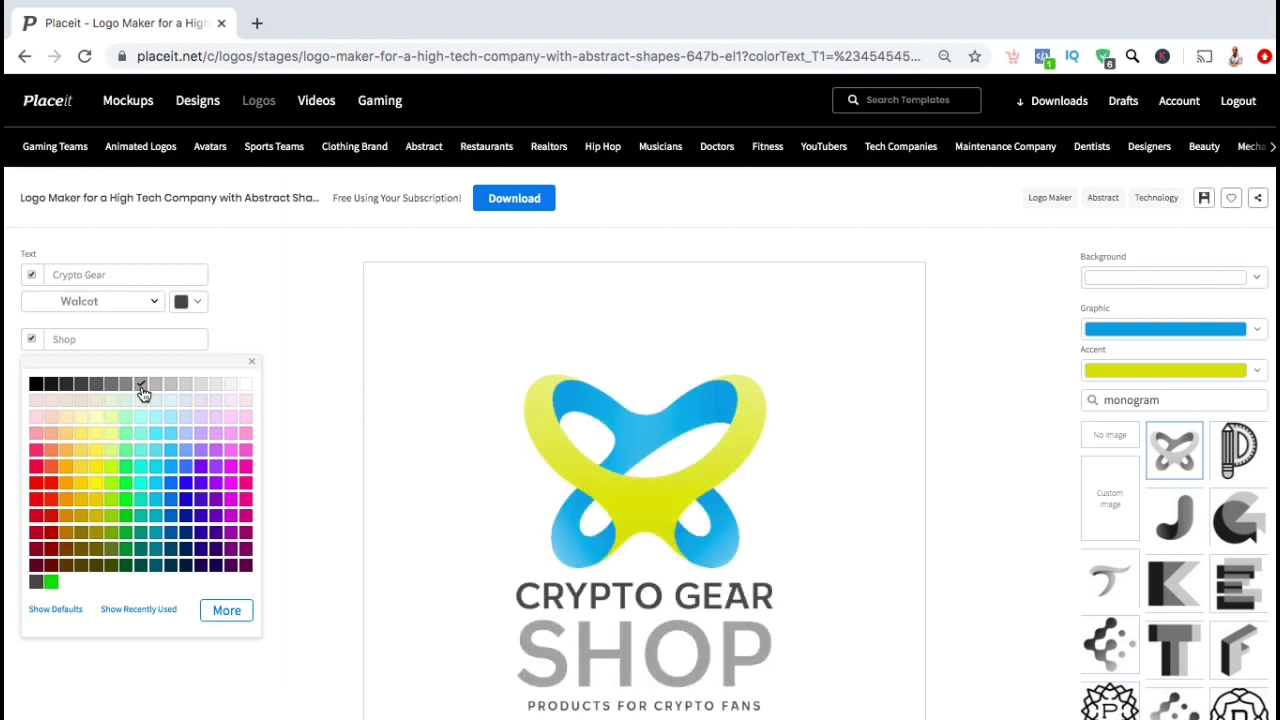
left_click(190, 430)
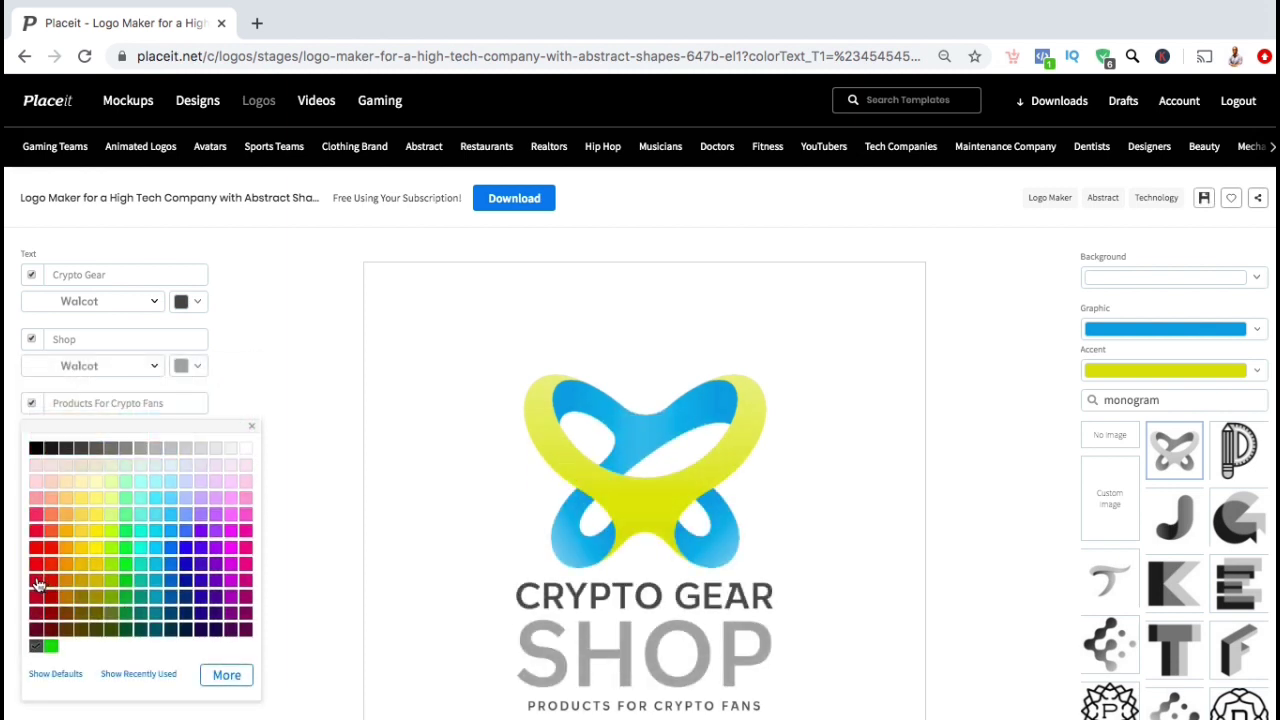
left_click(37, 583)
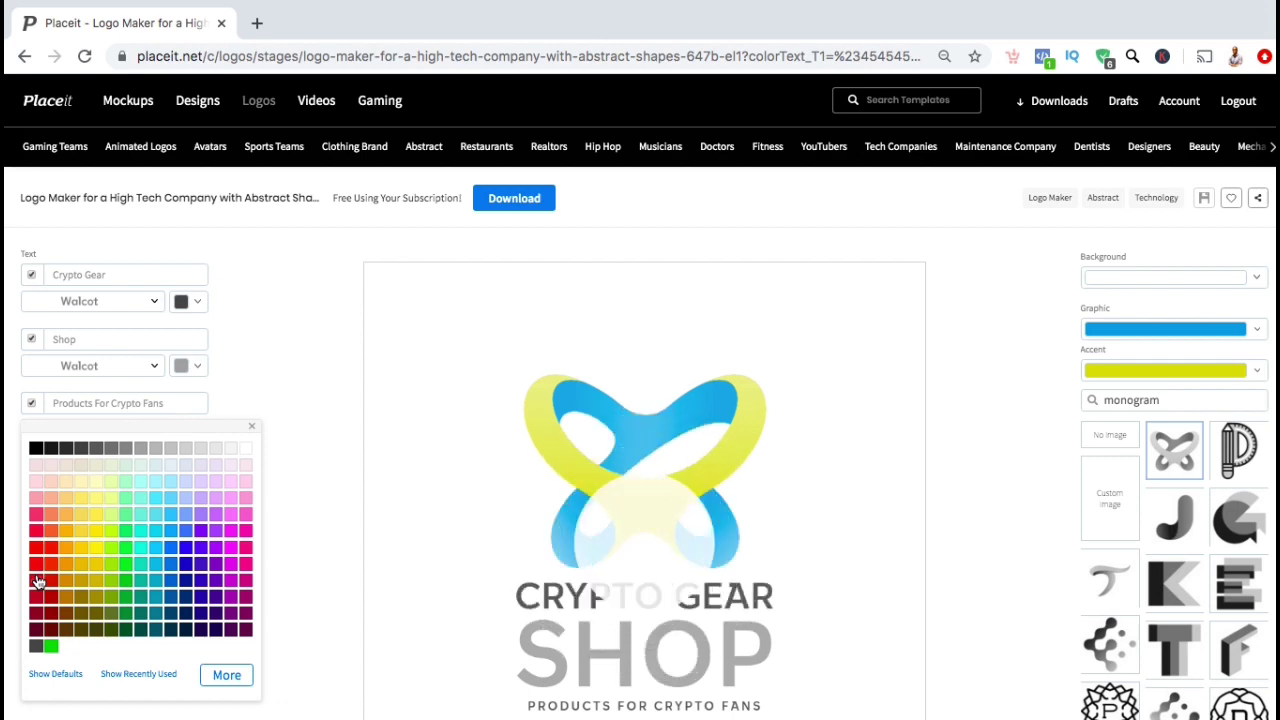
left_click(319, 513)
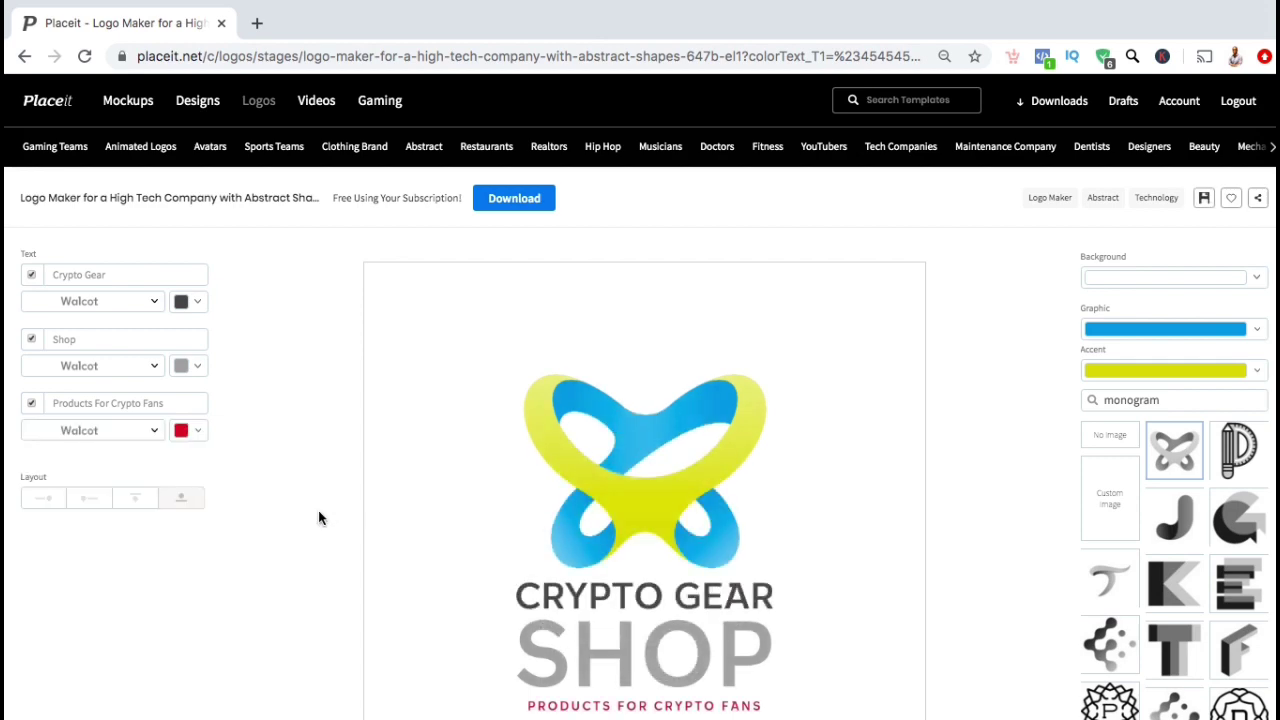
scroll(319, 513, "down", 1)
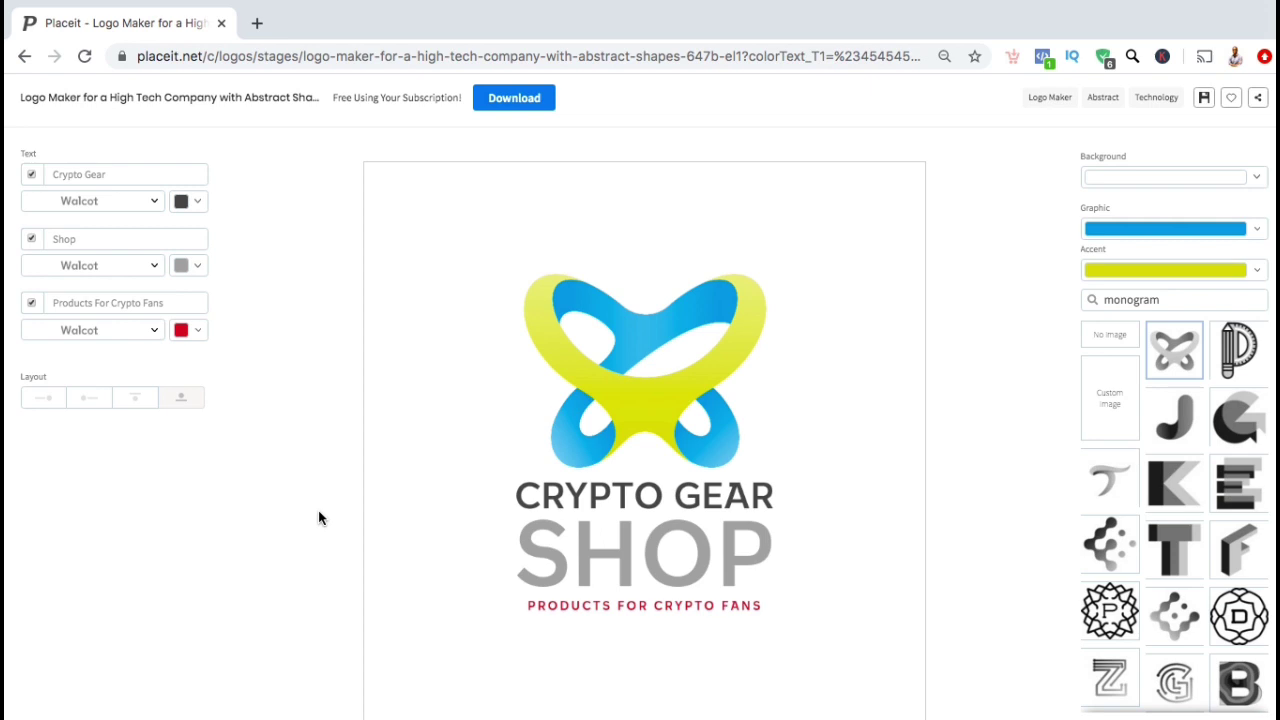
Search graphics for 'Bitcoin' and use the Bitcoin coin icon in the logo.
double_click(1135, 300)
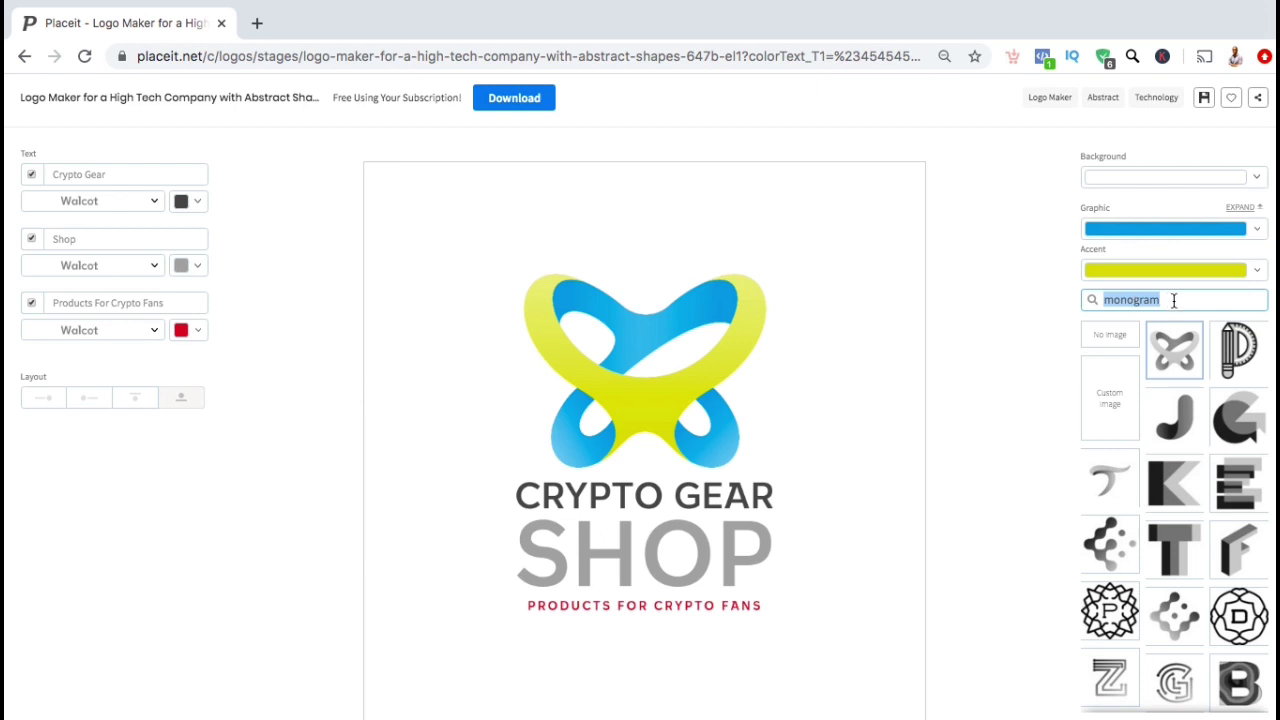
type("Bitcoin")
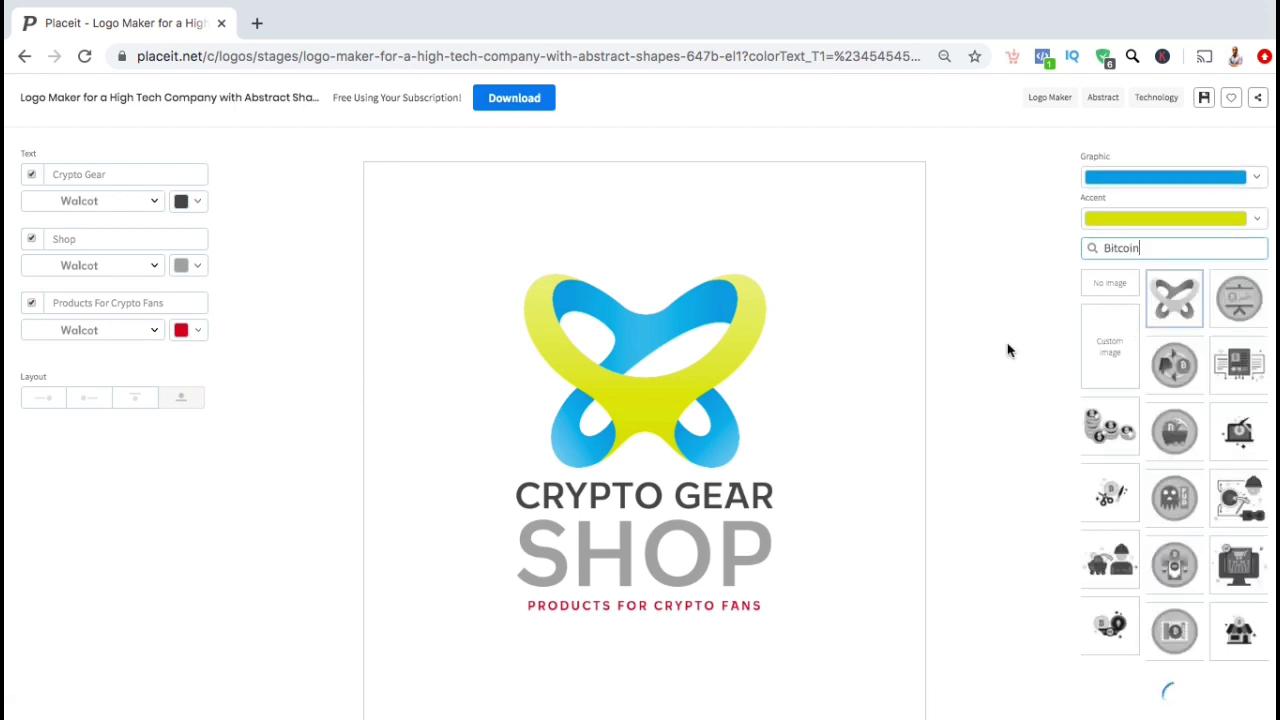
scroll(1008, 350, "down", 2)
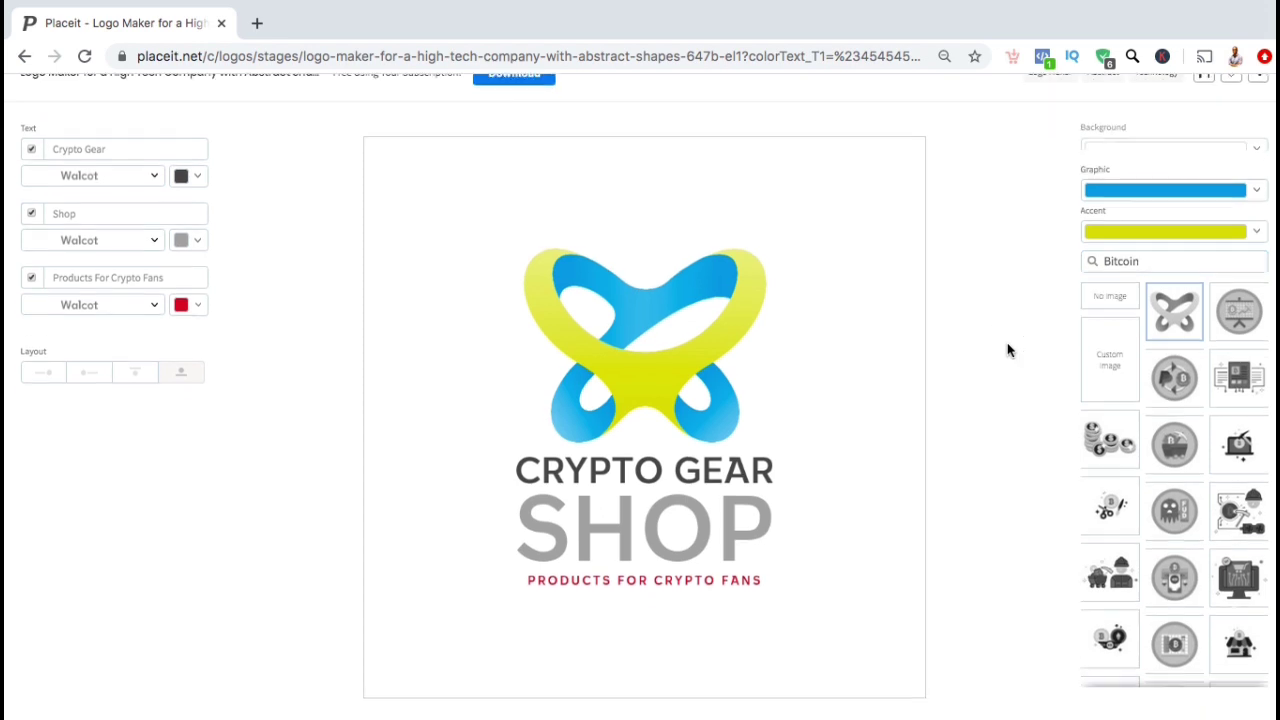
scroll(1195, 372, "down", 3)
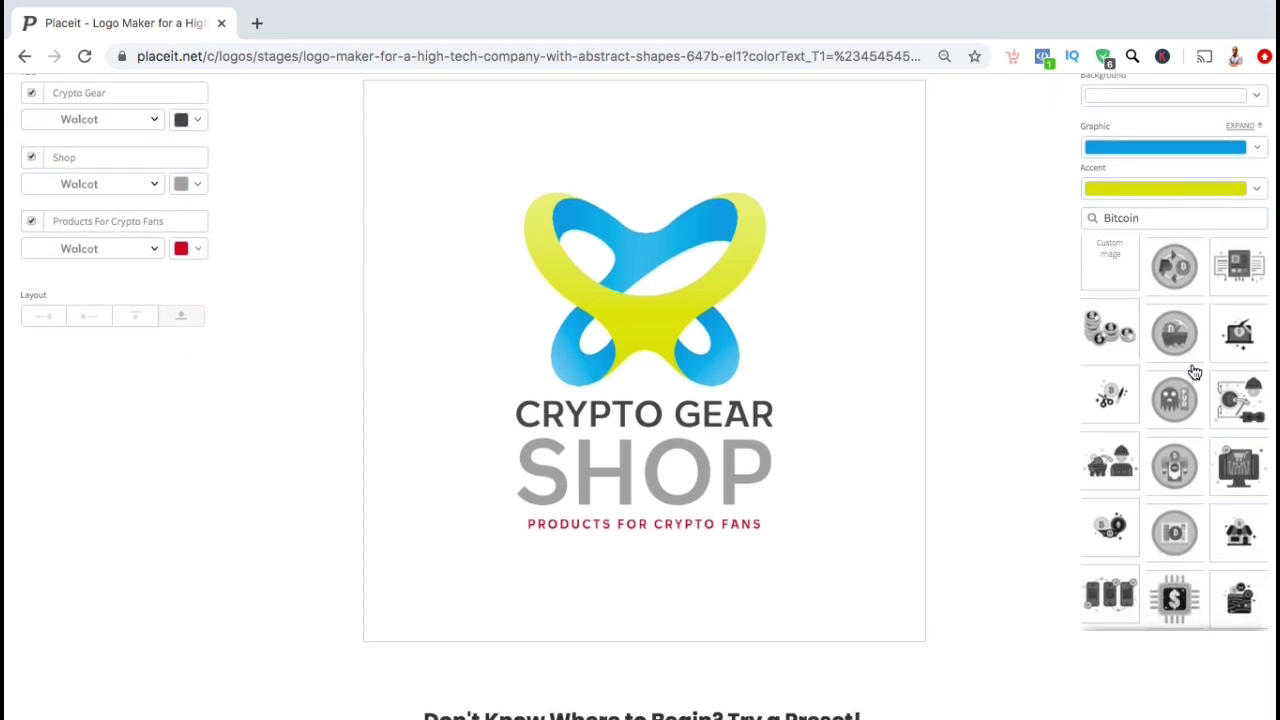
scroll(1195, 372, "down", 8)
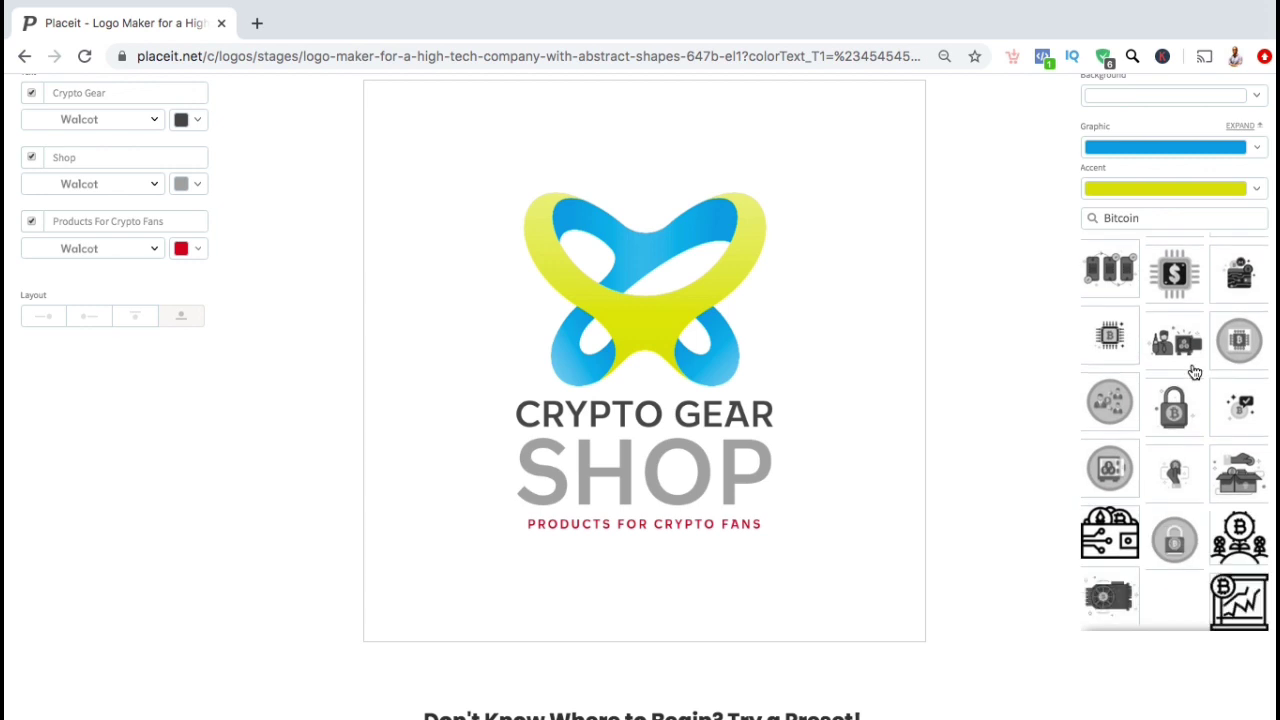
scroll(1195, 372, "down", 3)
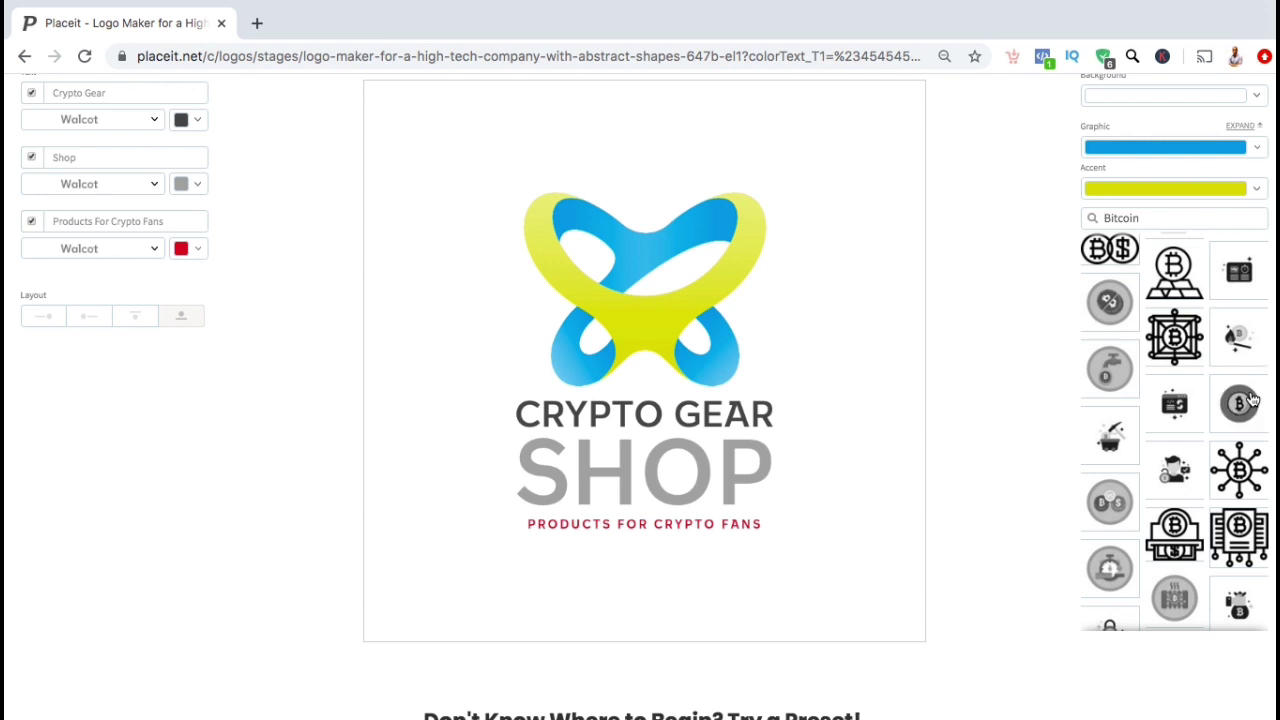
left_click(1251, 400)
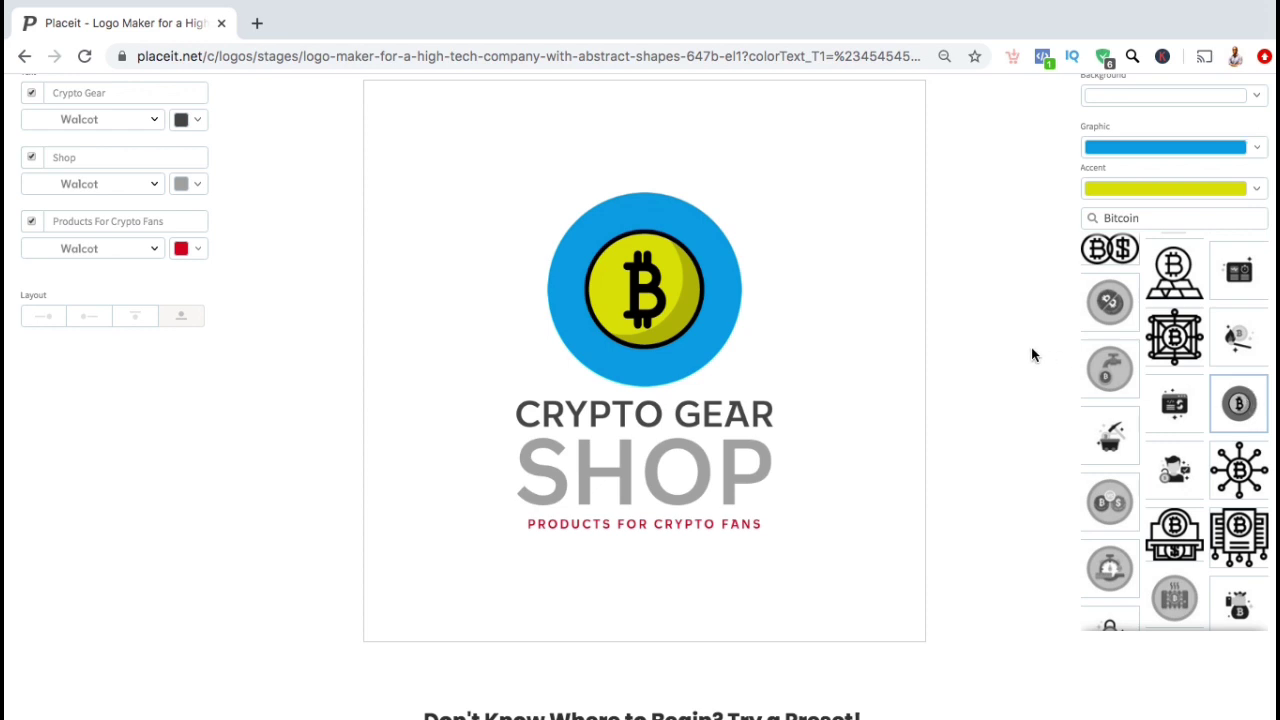
scroll(1031, 347, "up", 2)
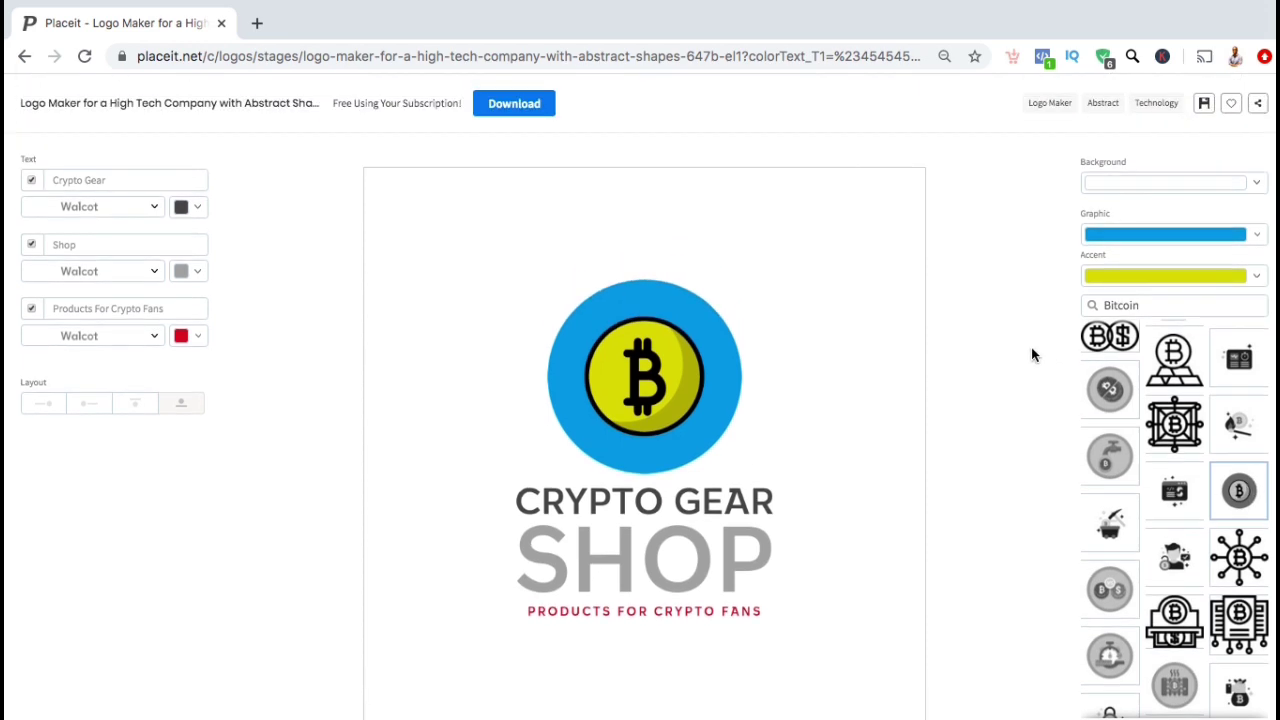
Set the graphic colour to red and the accent colour to yellow.
left_click(1257, 240)
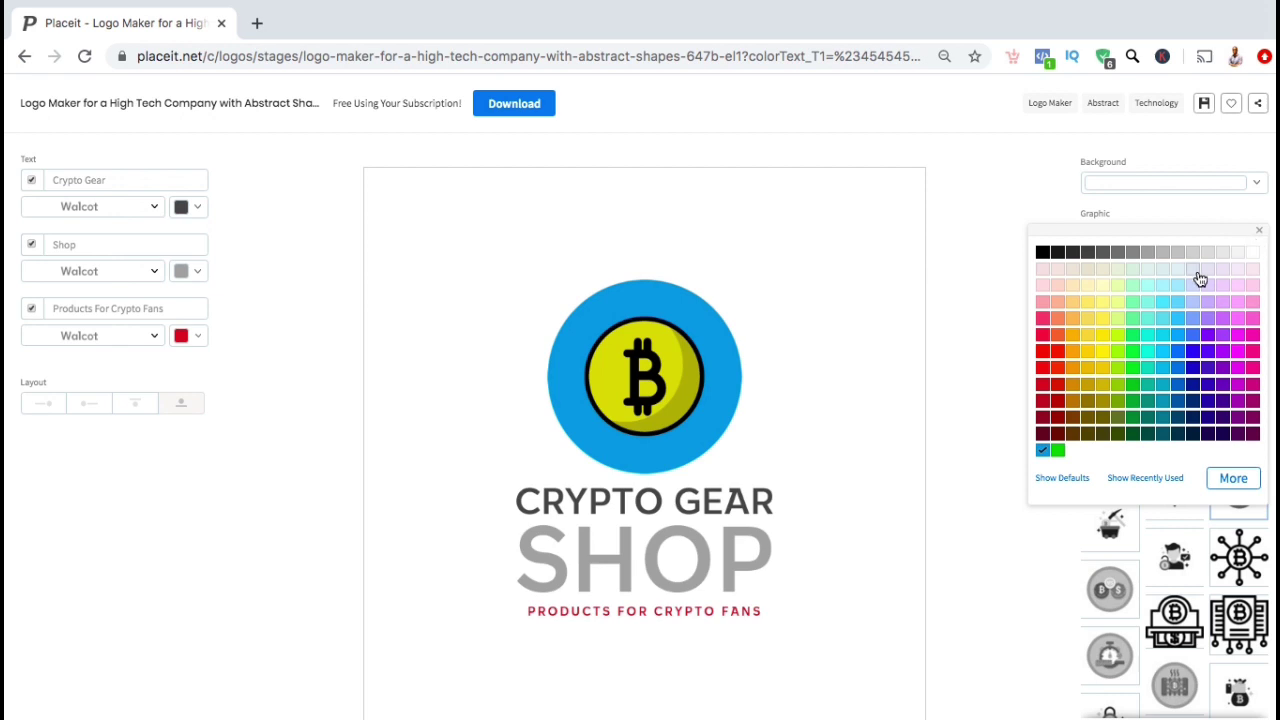
left_click(1041, 387)
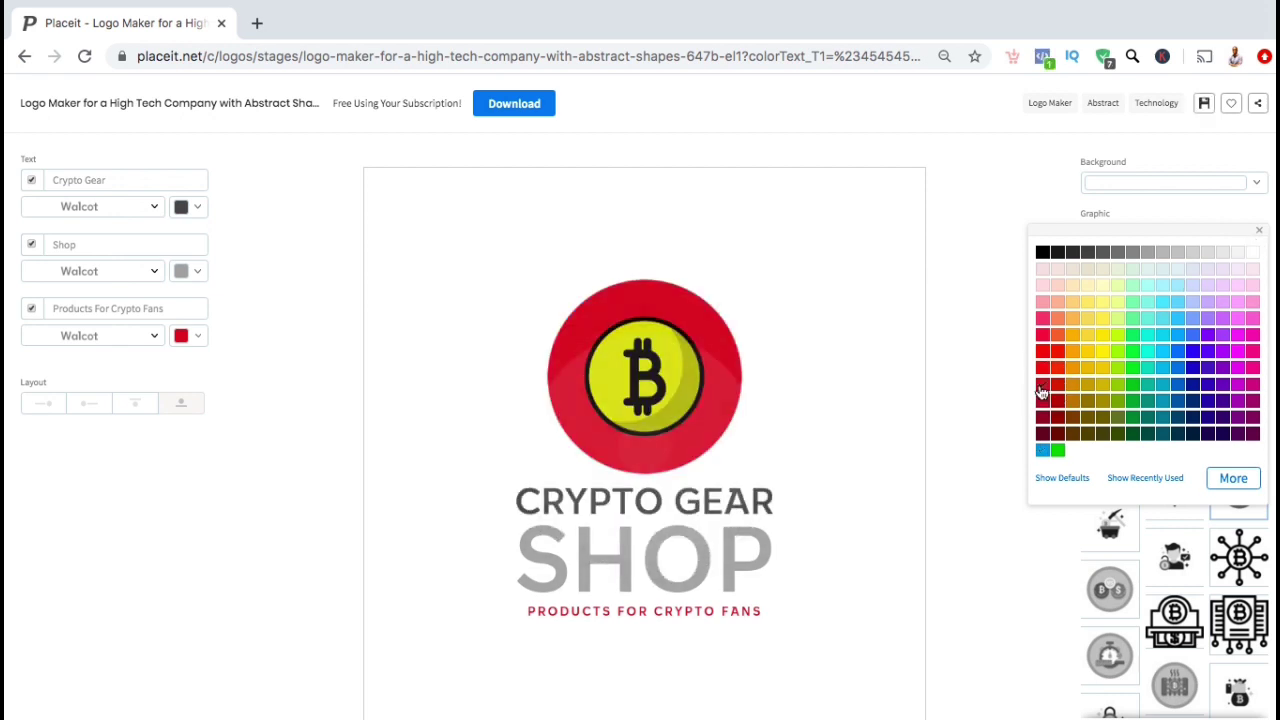
left_click(995, 393)
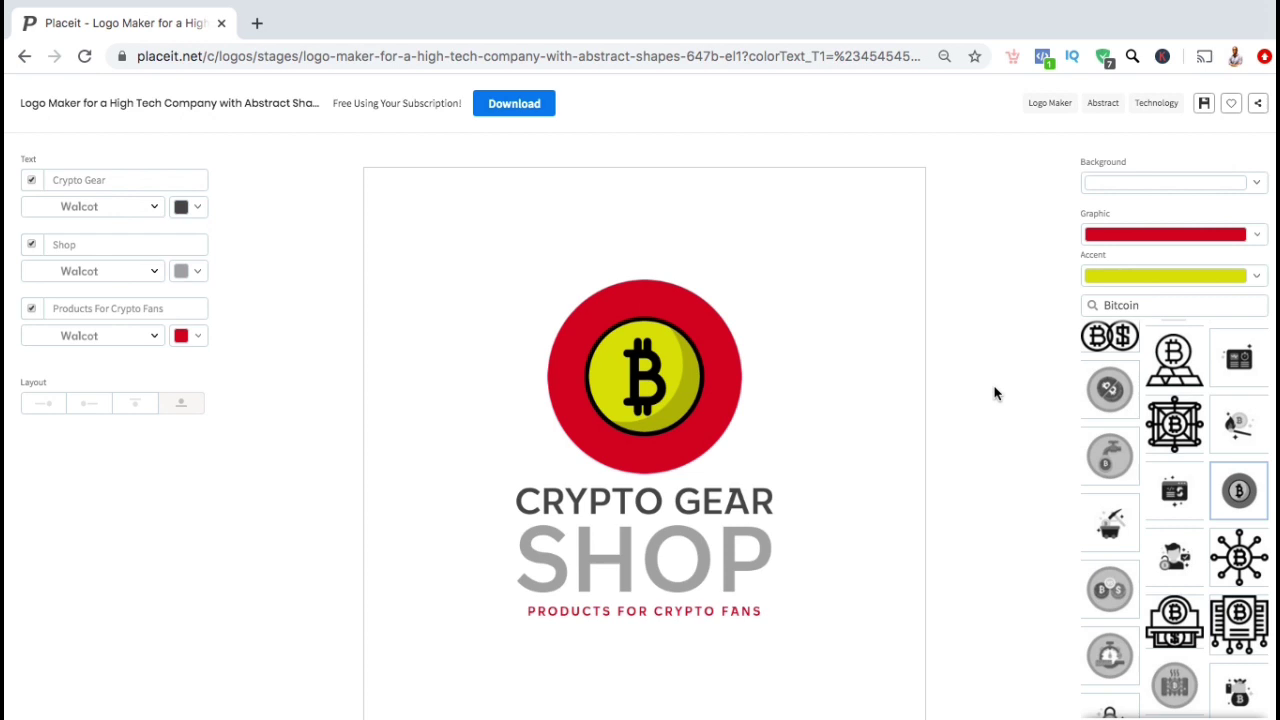
left_click(1133, 280)
left_click(1104, 379)
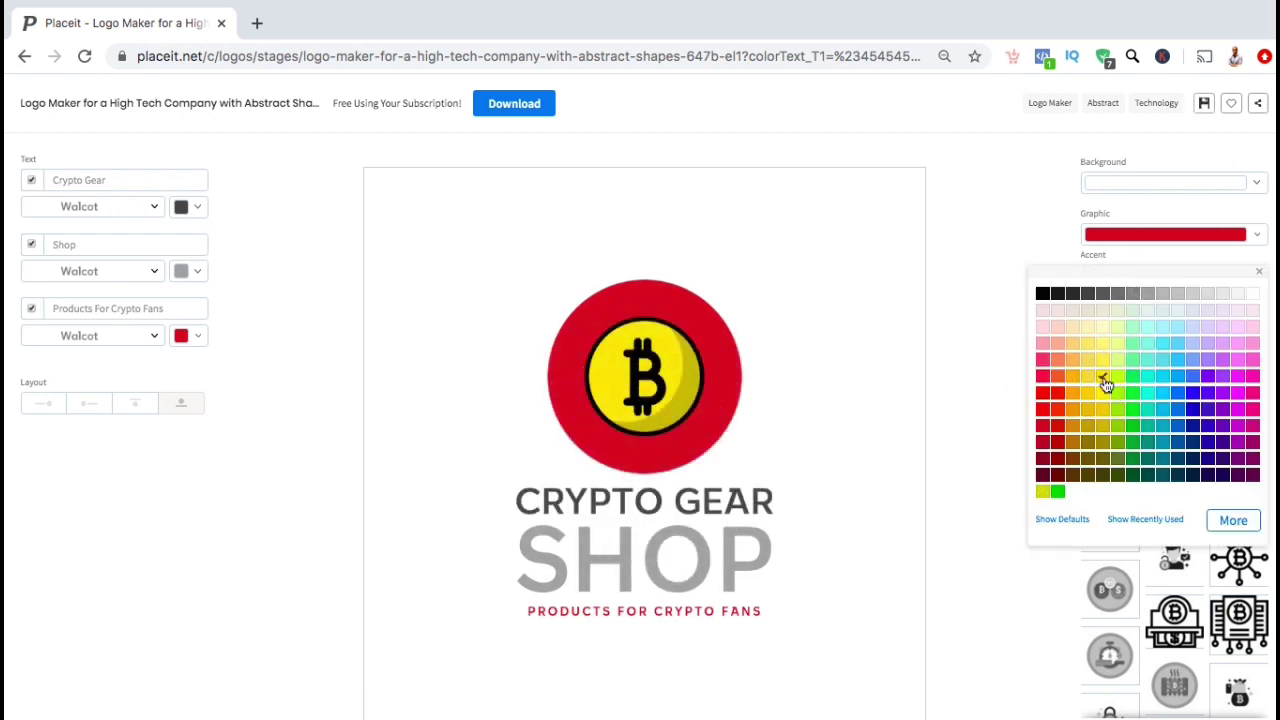
left_click(967, 398)
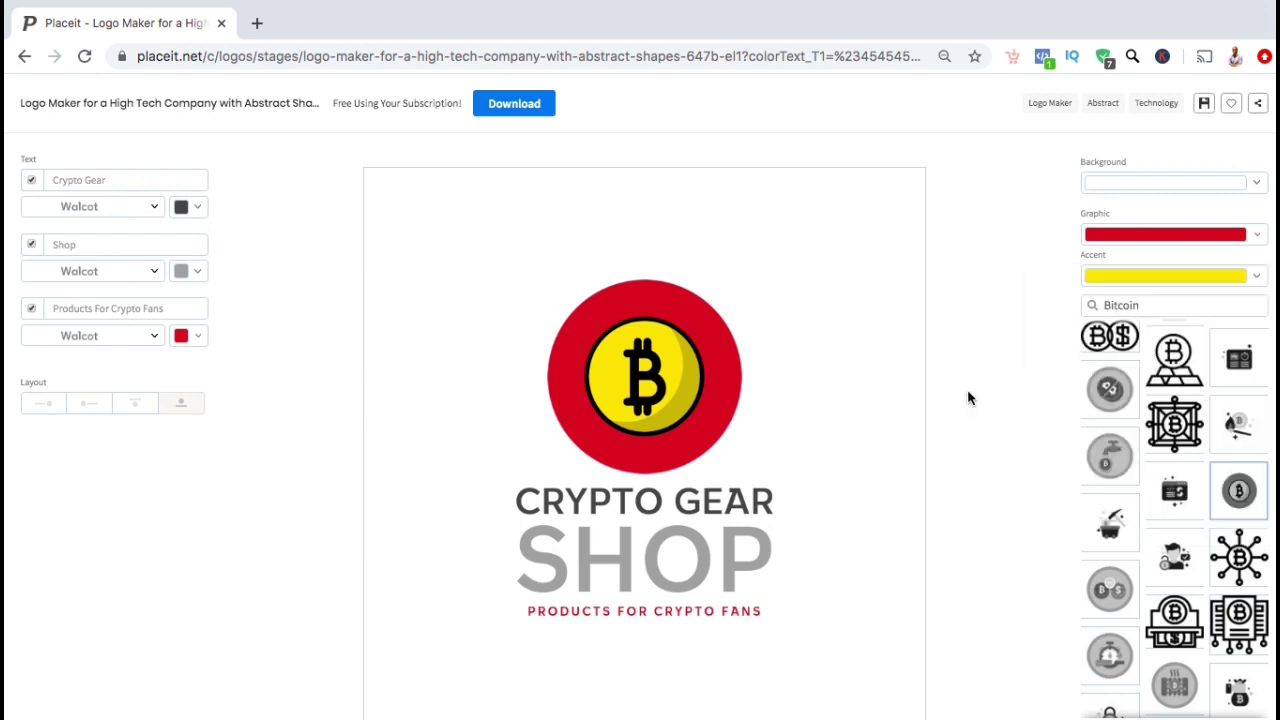
scroll(1103, 430, "up", 3)
scroll(1103, 430, "up", 5)
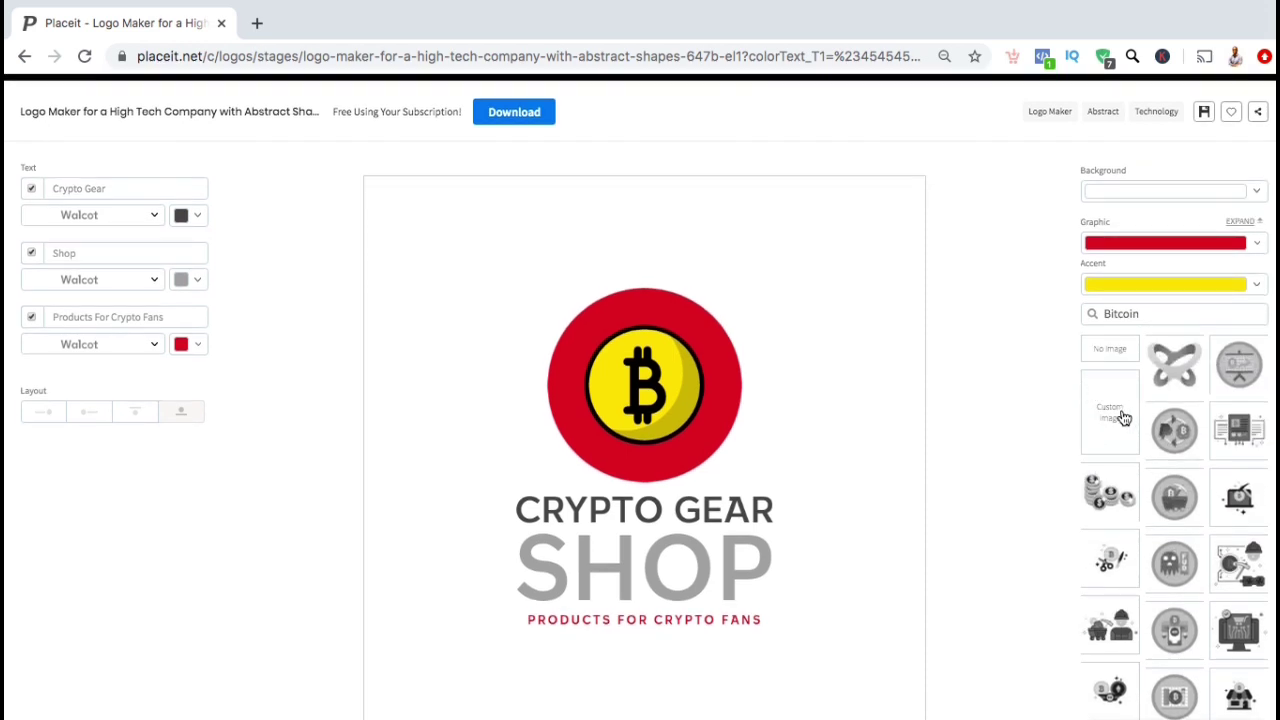
Upload bitcoin-2546741_960_720.png as a custom image, enlarge it slightly, and crop it.
left_click(1123, 418)
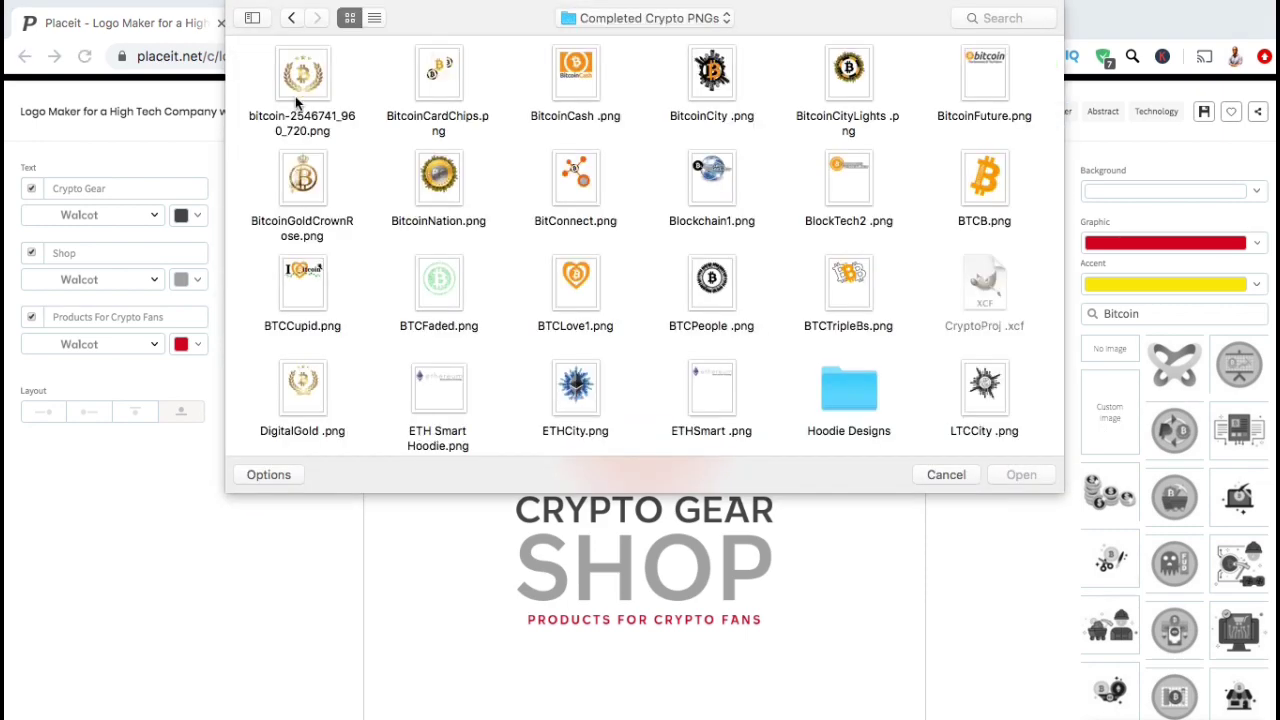
double_click(295, 96)
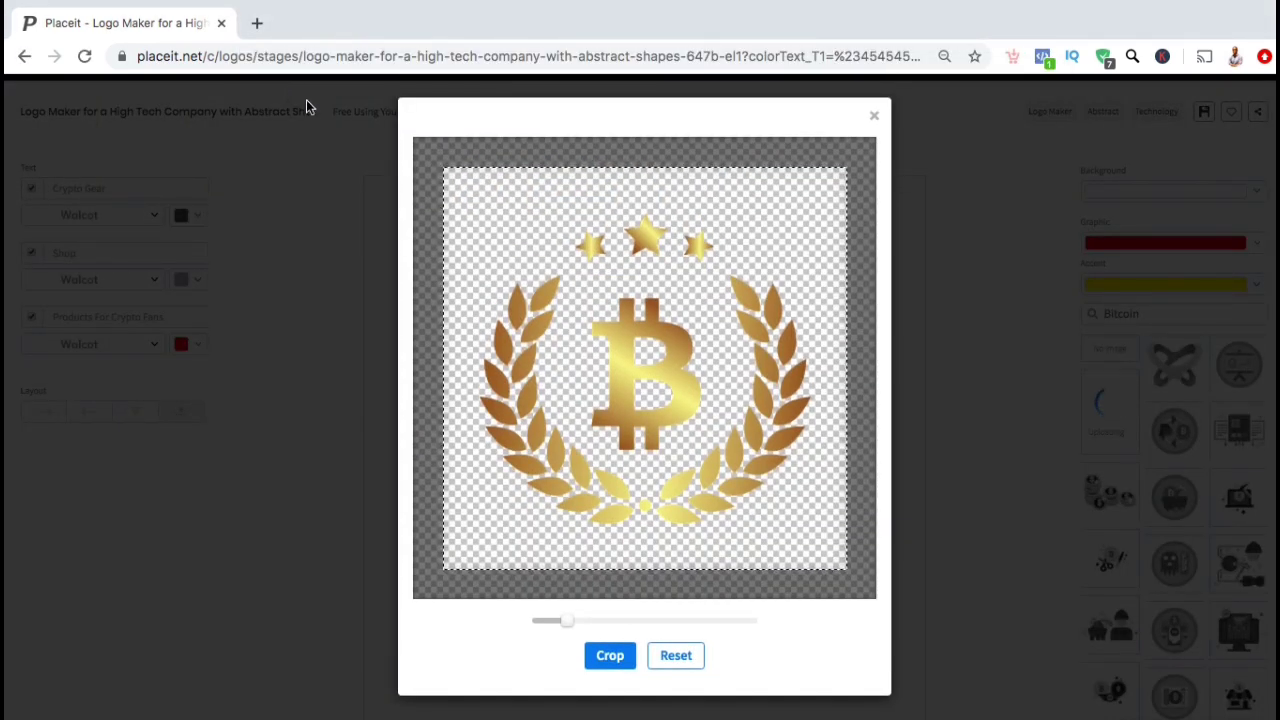
left_click_drag(566, 619, 574, 620)
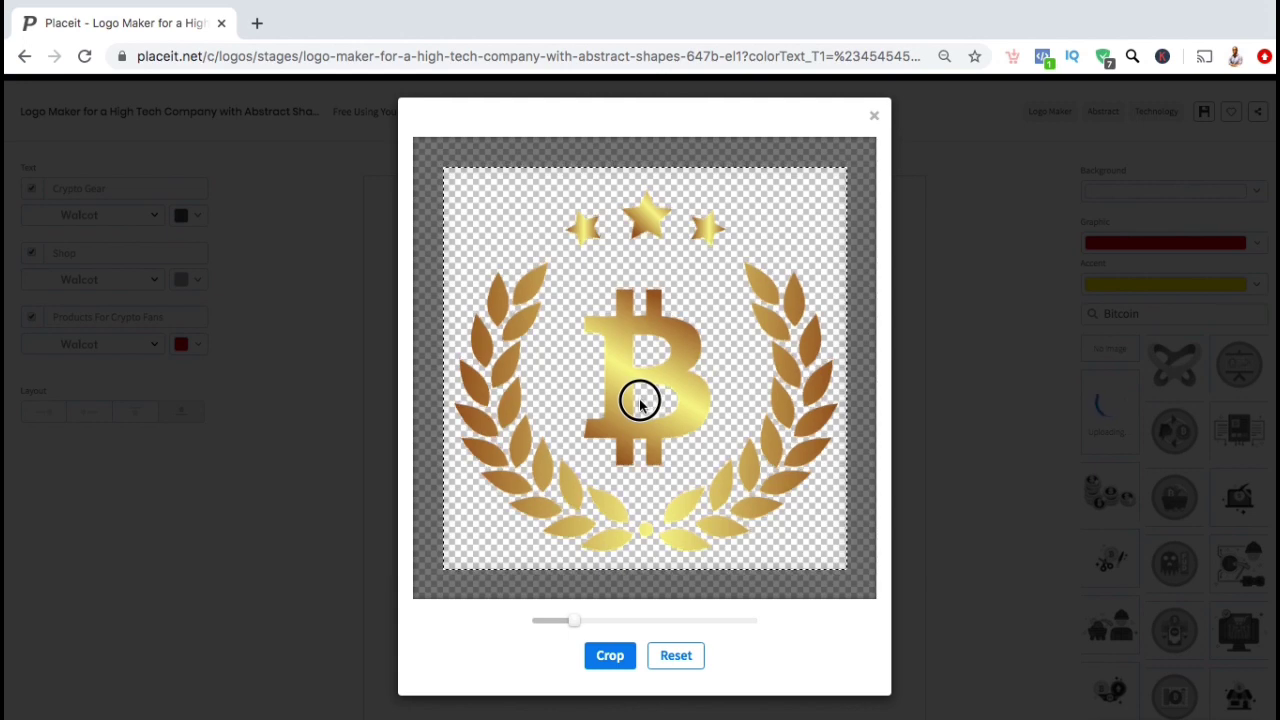
left_click(620, 655)
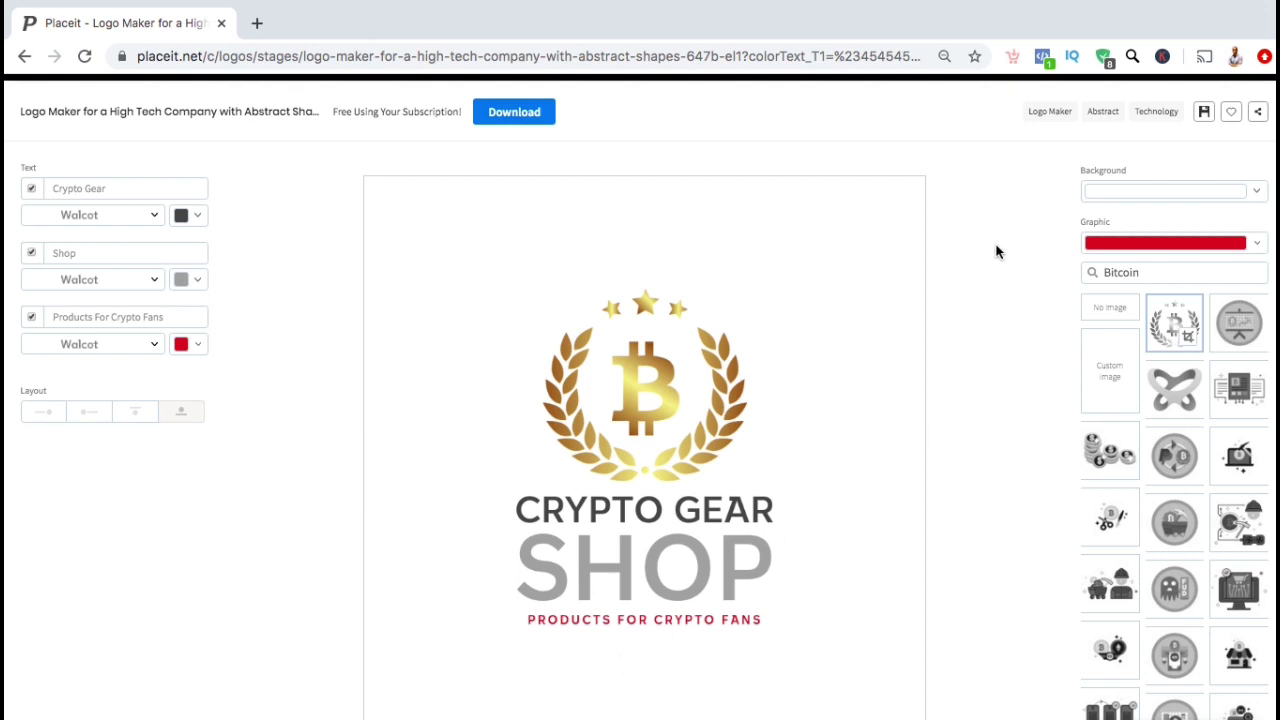
Set the logo background colour to black.
left_click(1112, 190)
left_click(1043, 208)
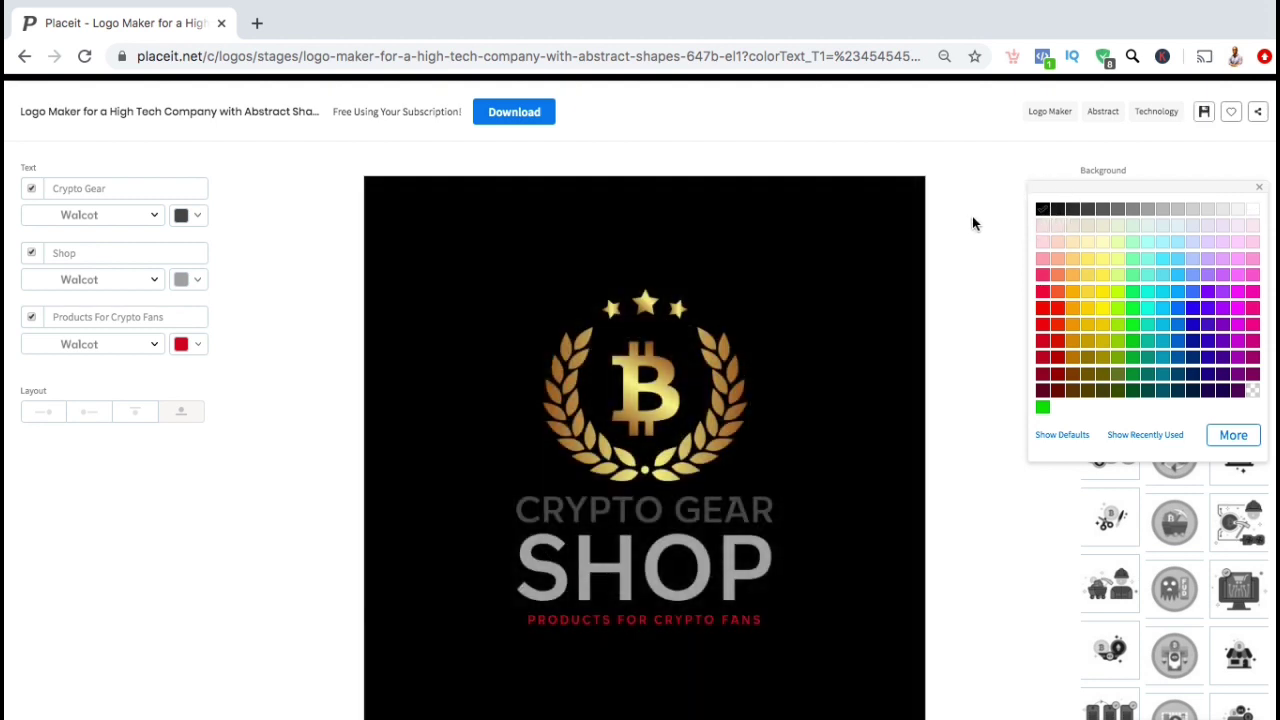
left_click(973, 218)
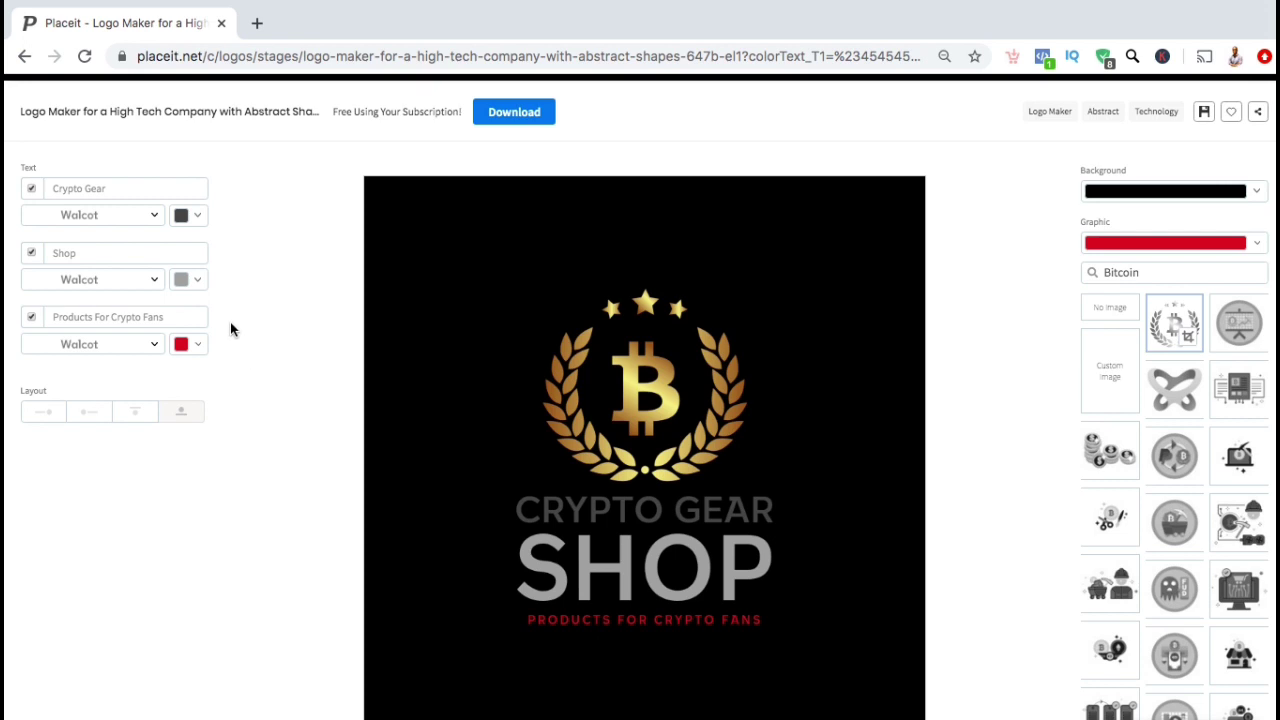
left_click(150, 279)
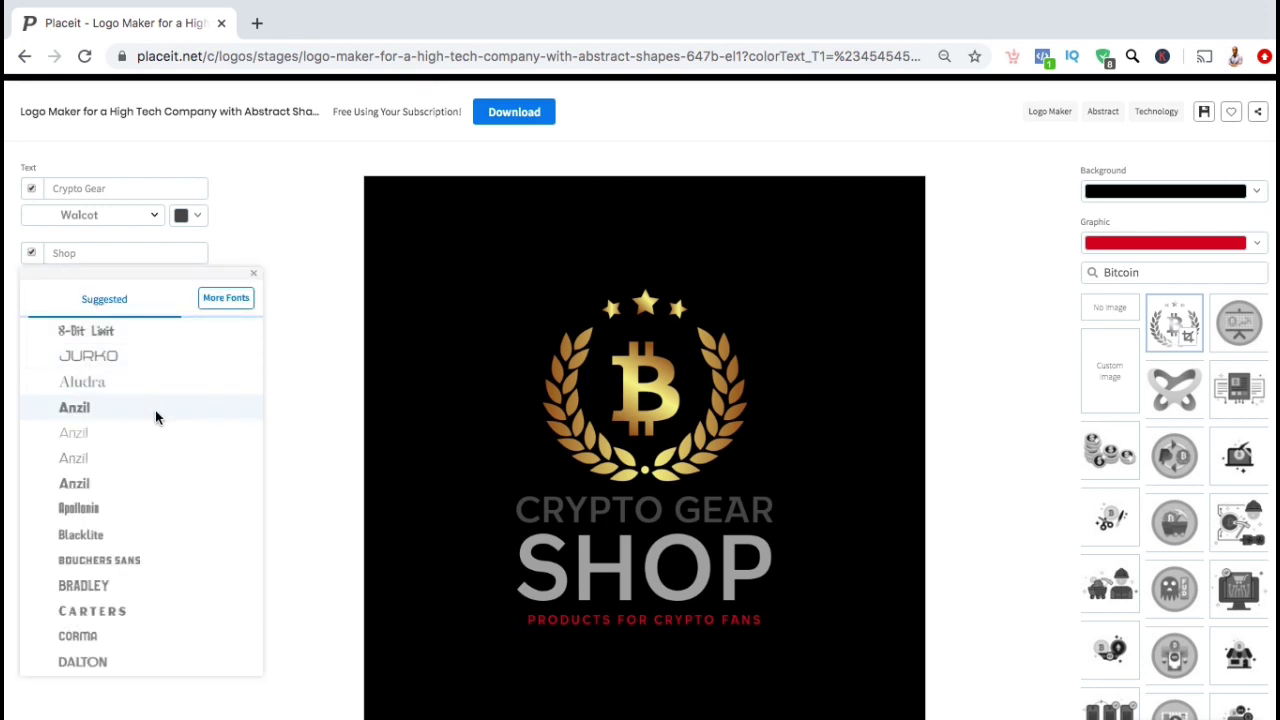
Set the SHOP text in PESARO and preview the horizontal text-first layout.
scroll(156, 427, "down", 5)
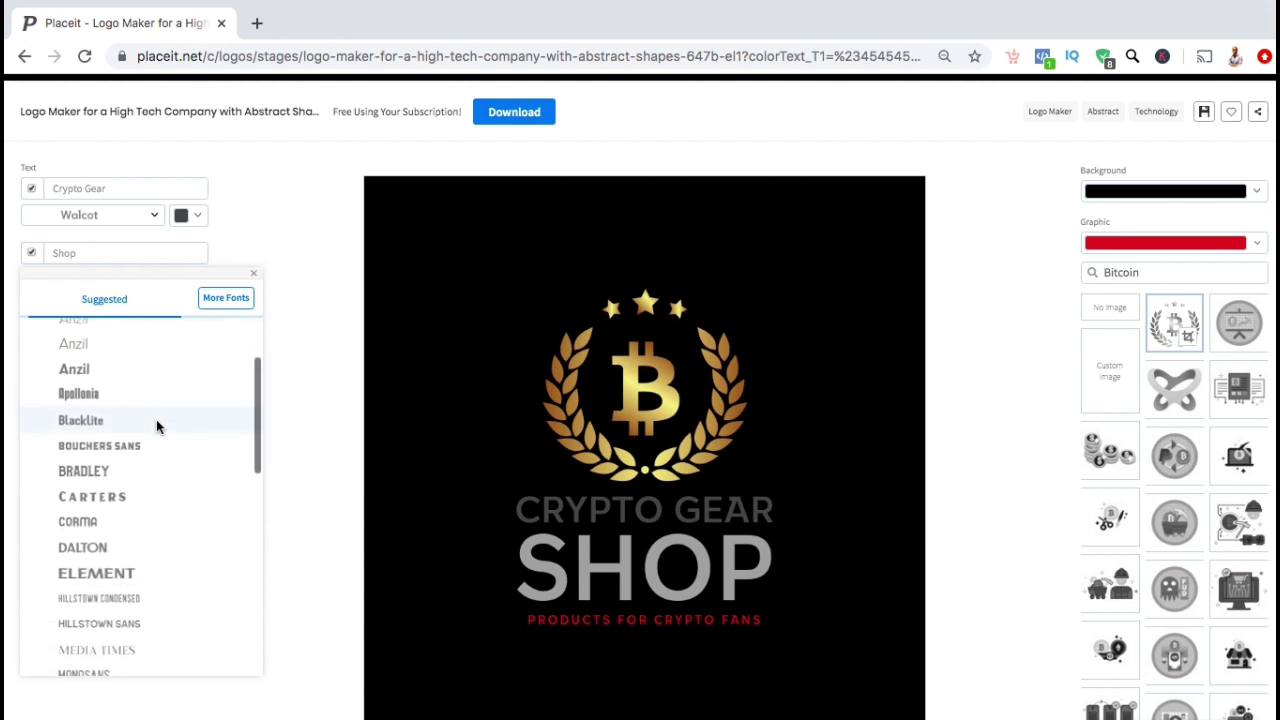
scroll(156, 427, "down", 2)
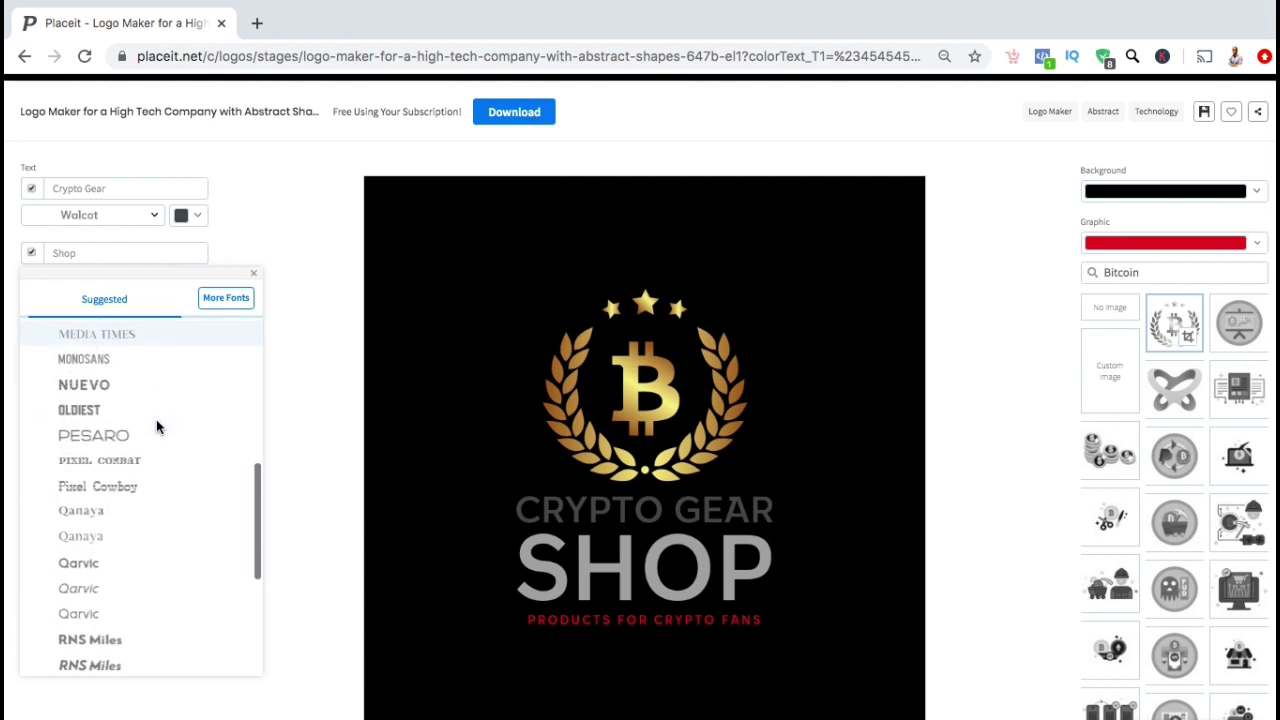
left_click(156, 425)
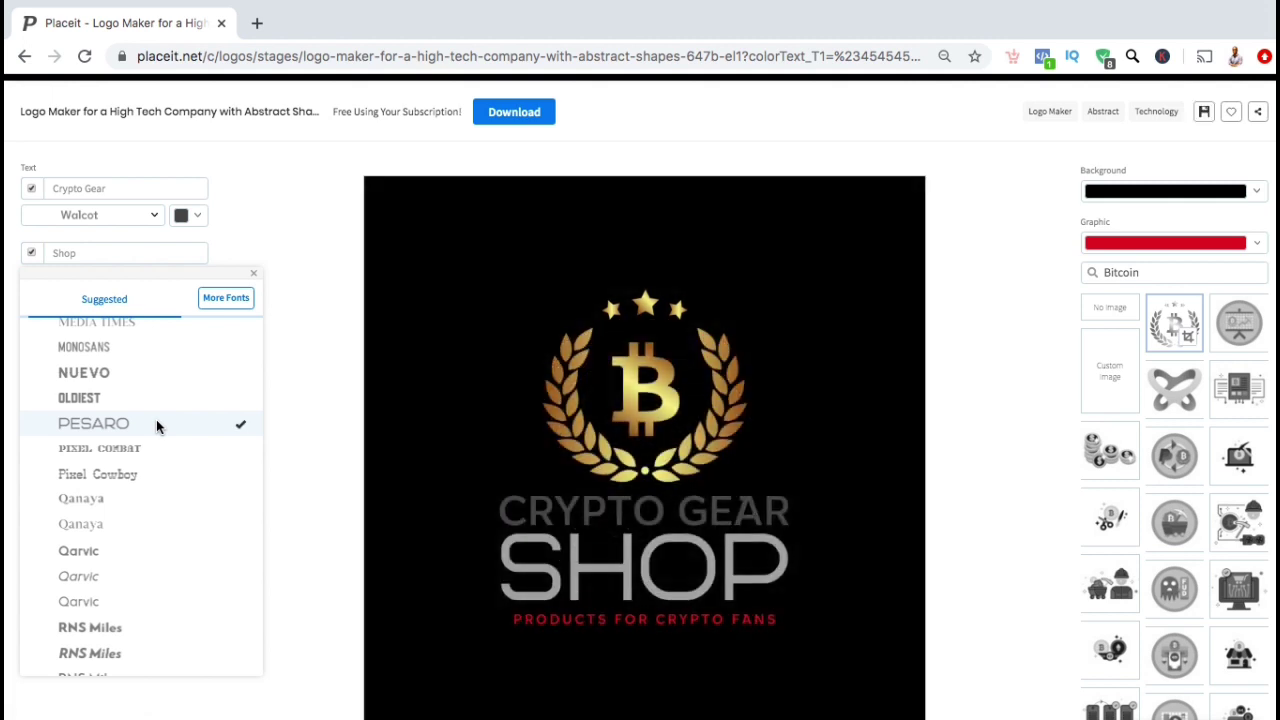
left_click(336, 448)
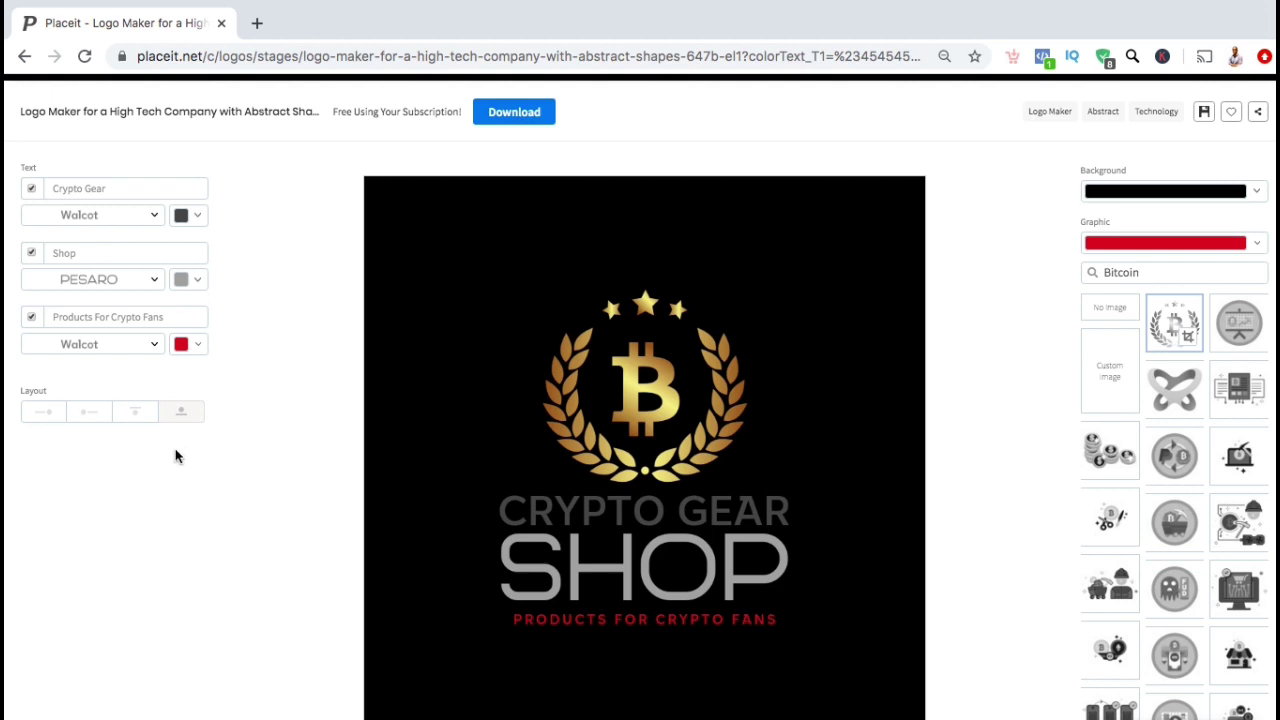
left_click(43, 421)
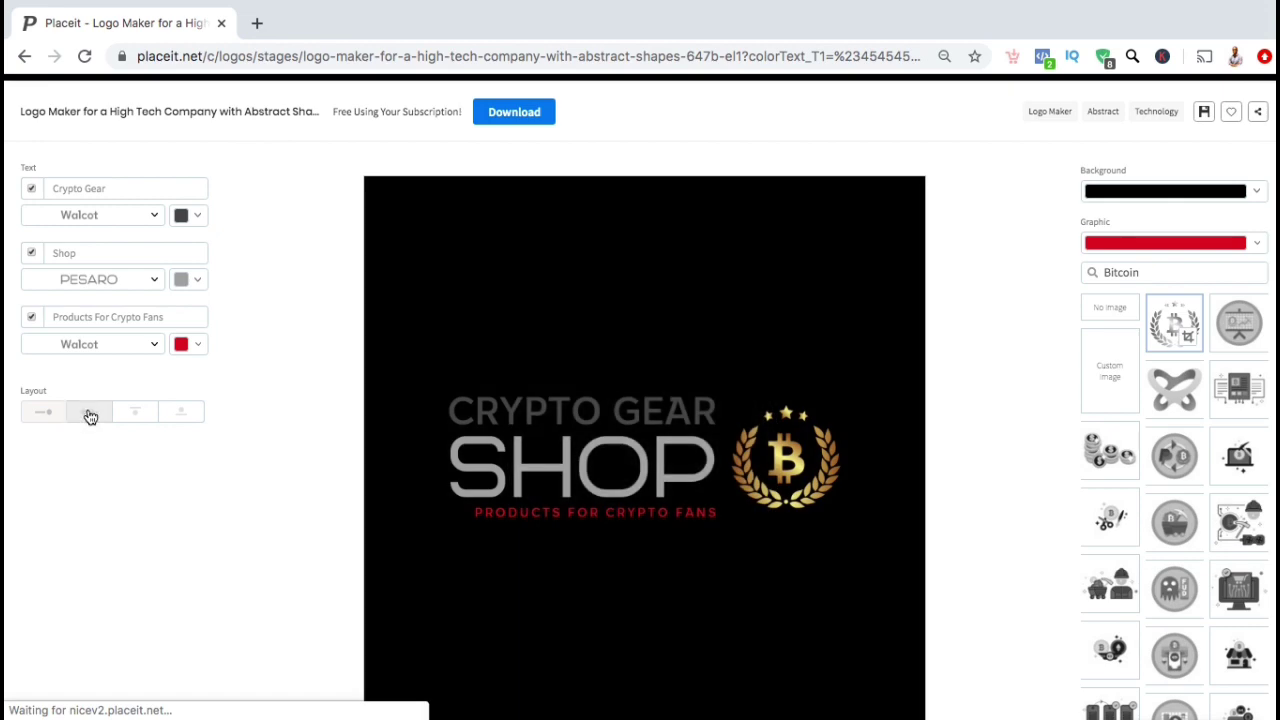
left_click(88, 414)
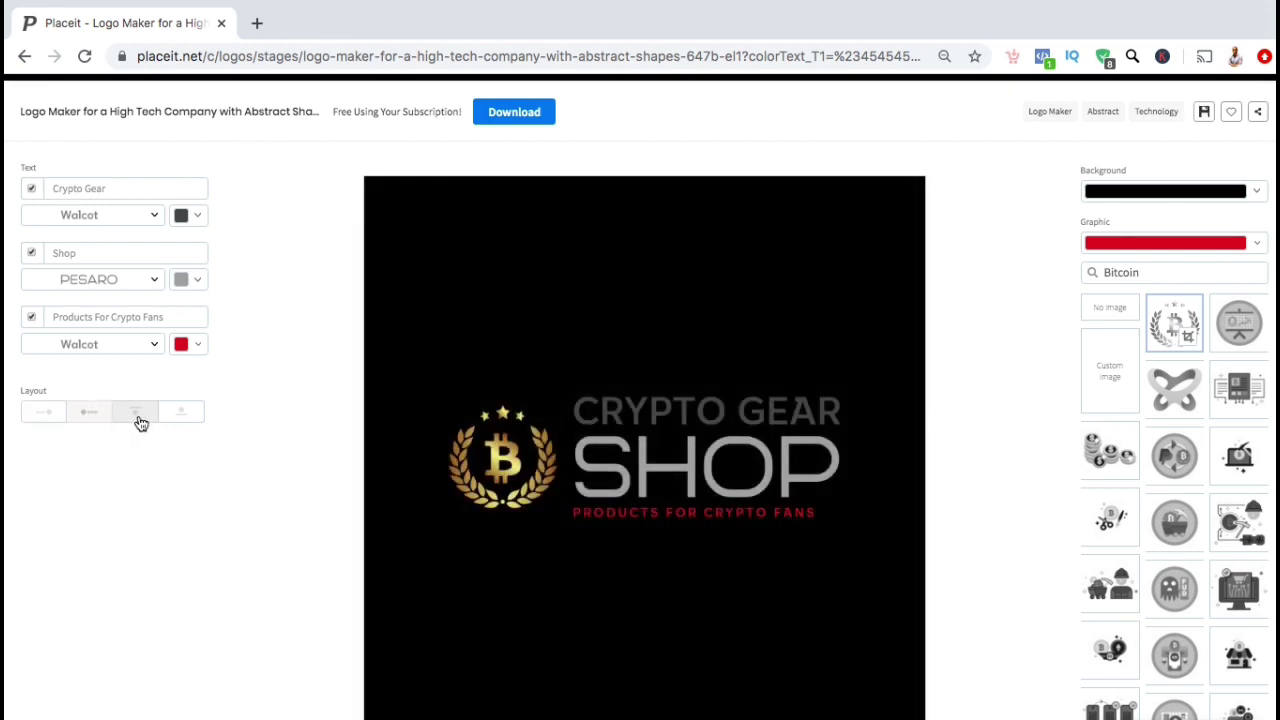
left_click(139, 421)
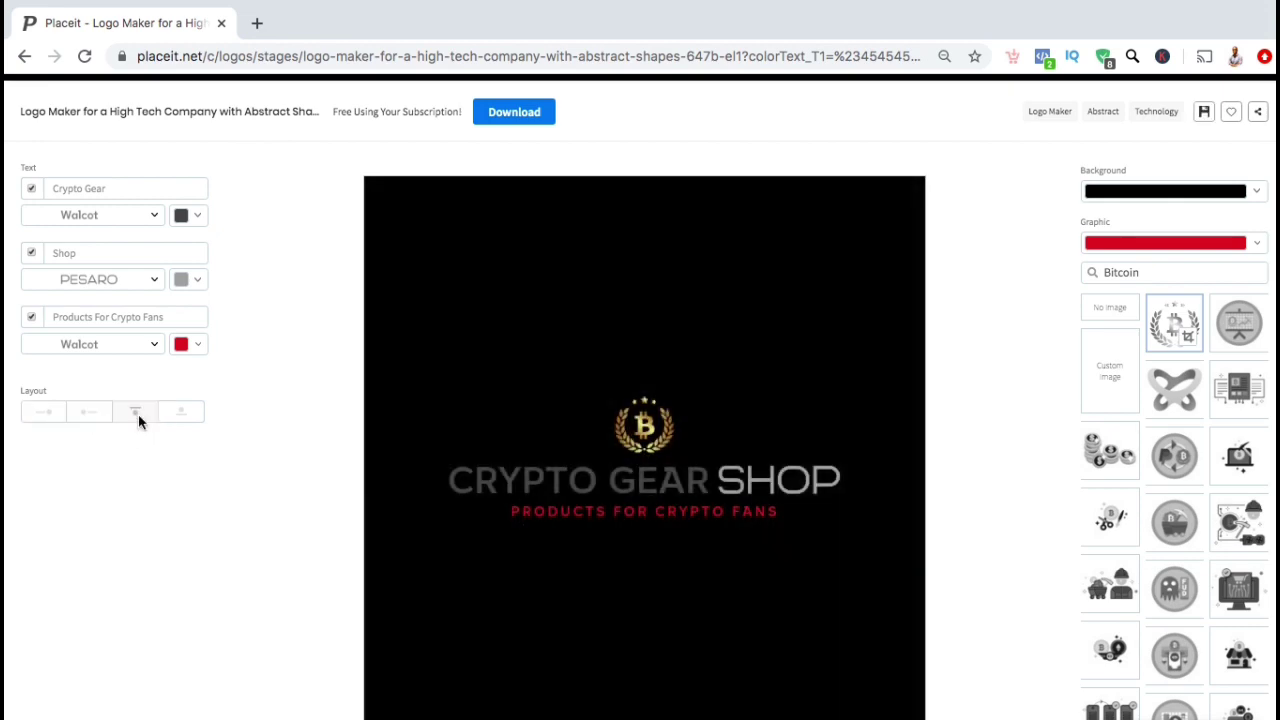
left_click(184, 421)
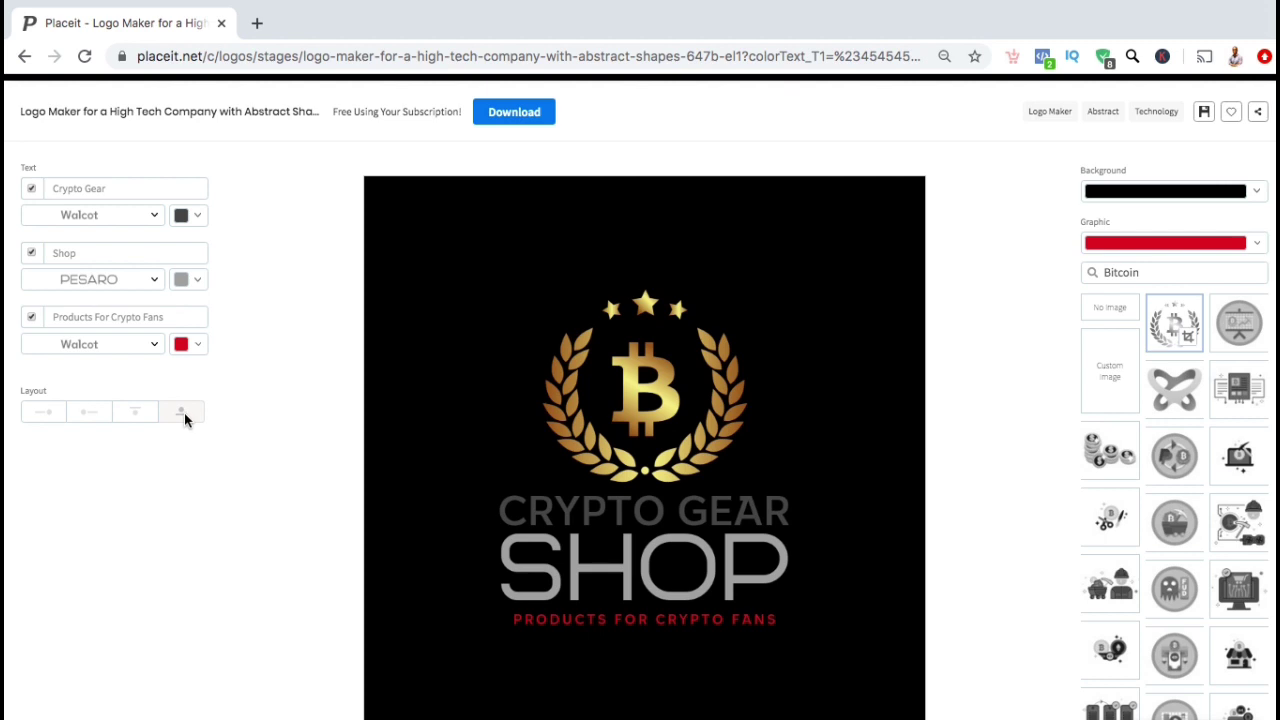
Download the logo as a high-resolution PNG and open the downloaded file.
left_click(509, 124)
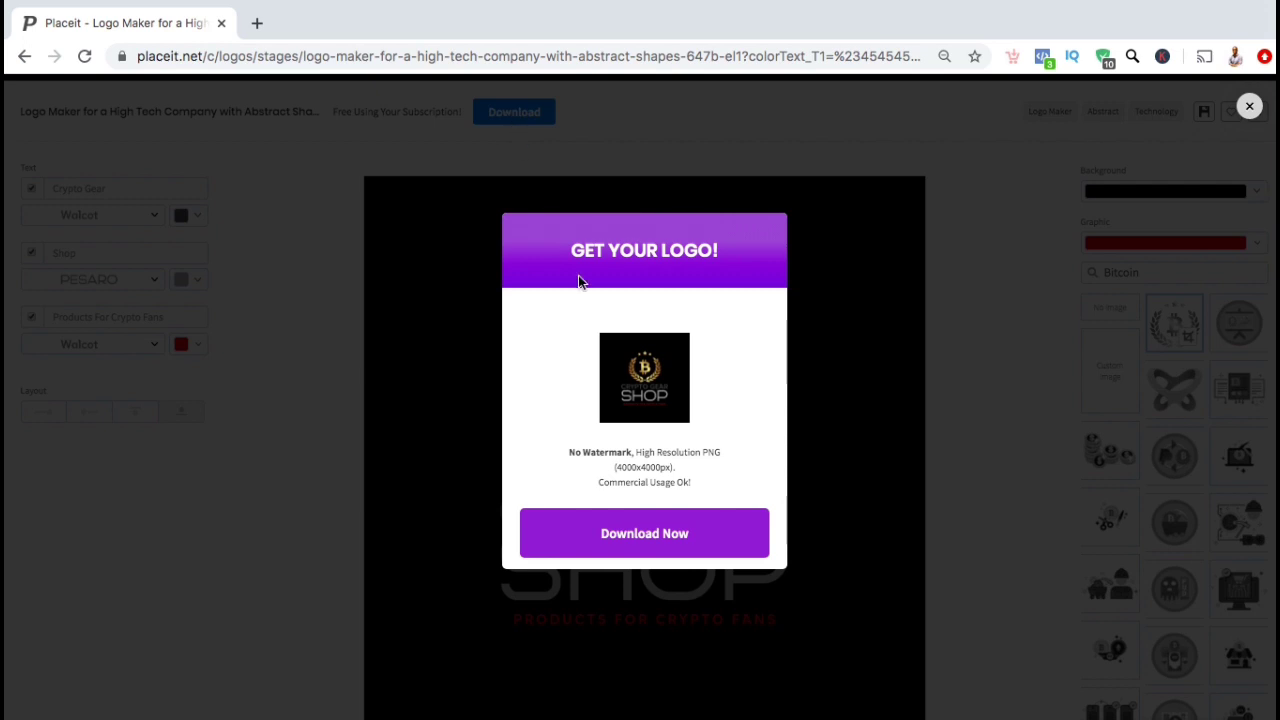
left_click(648, 529)
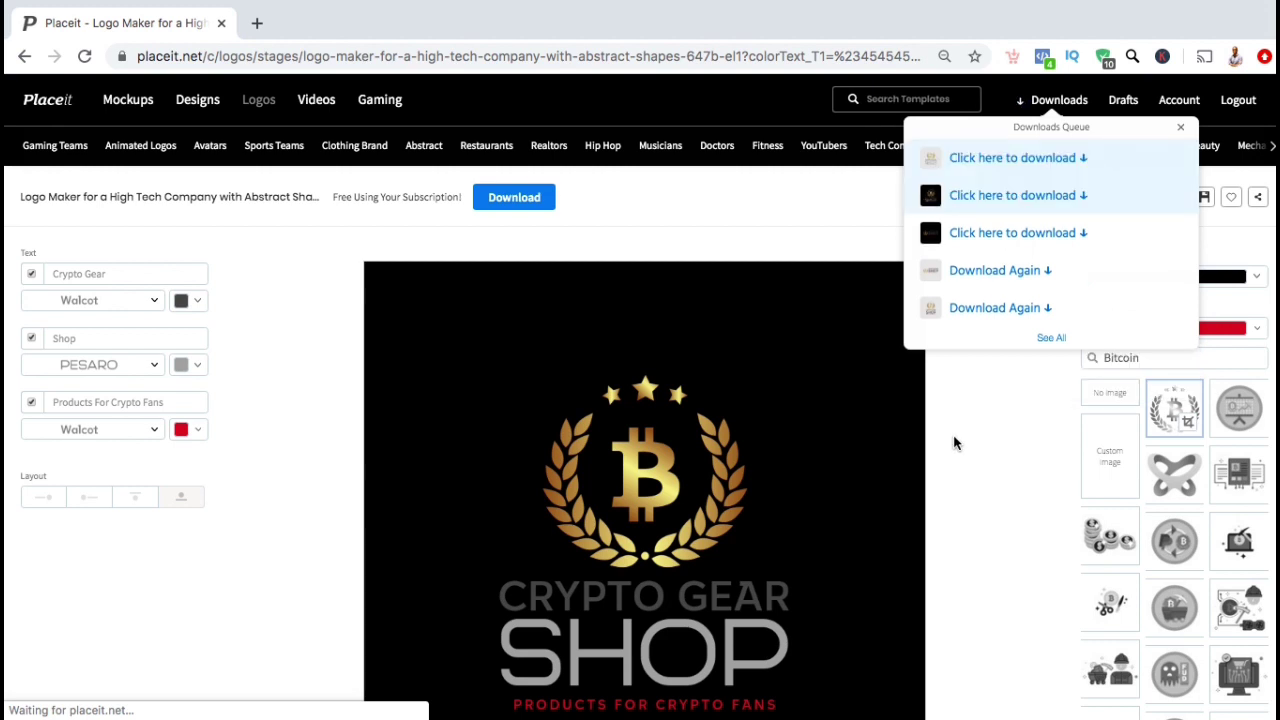
left_click(1000, 160)
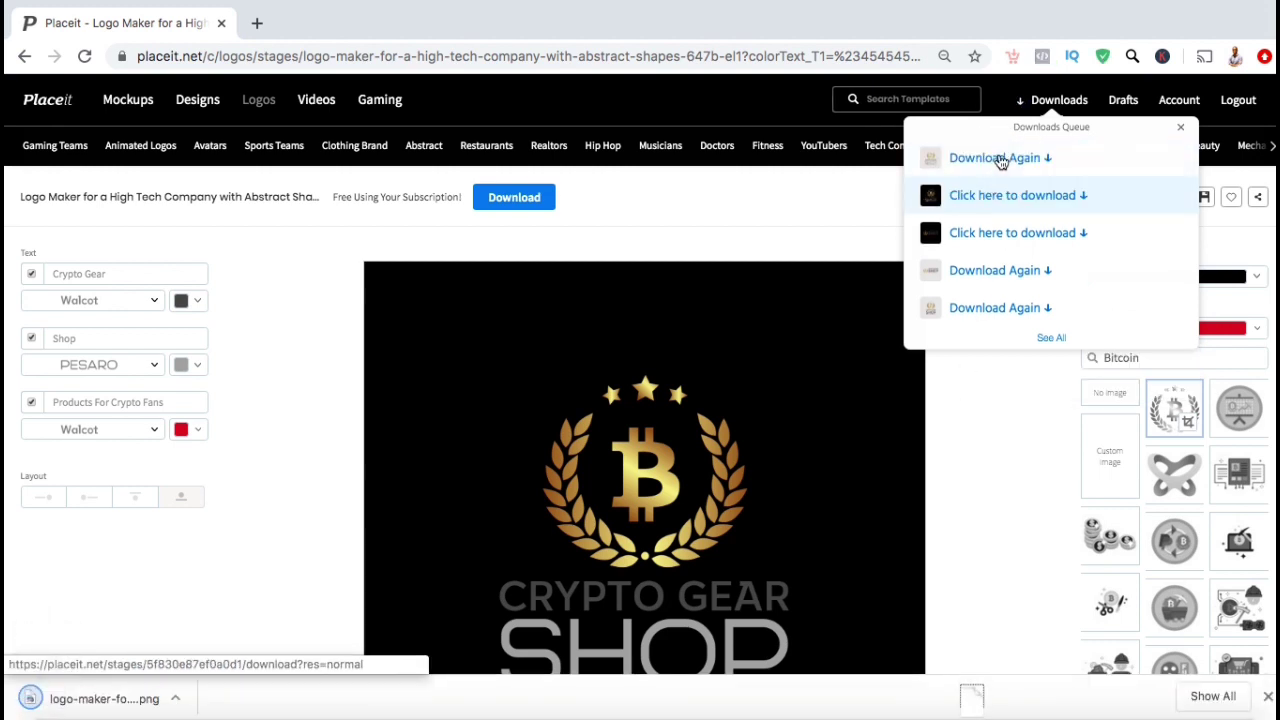
left_click(198, 700)
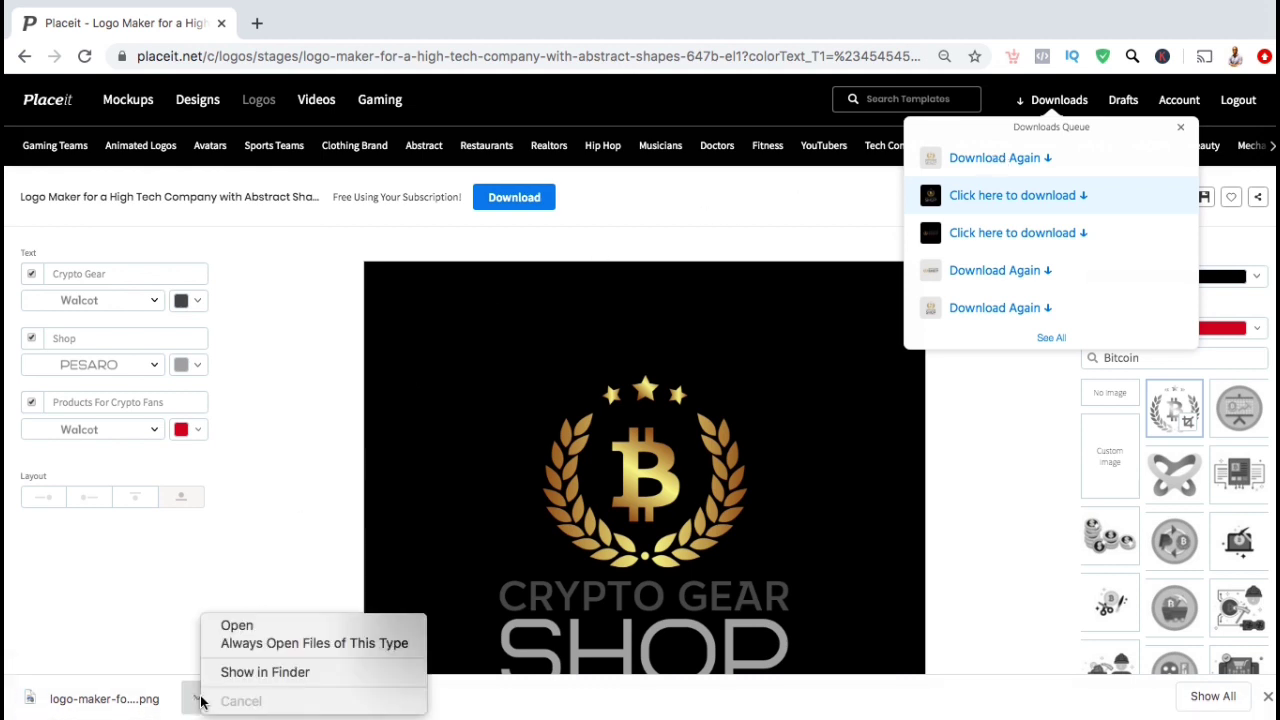
left_click(236, 626)
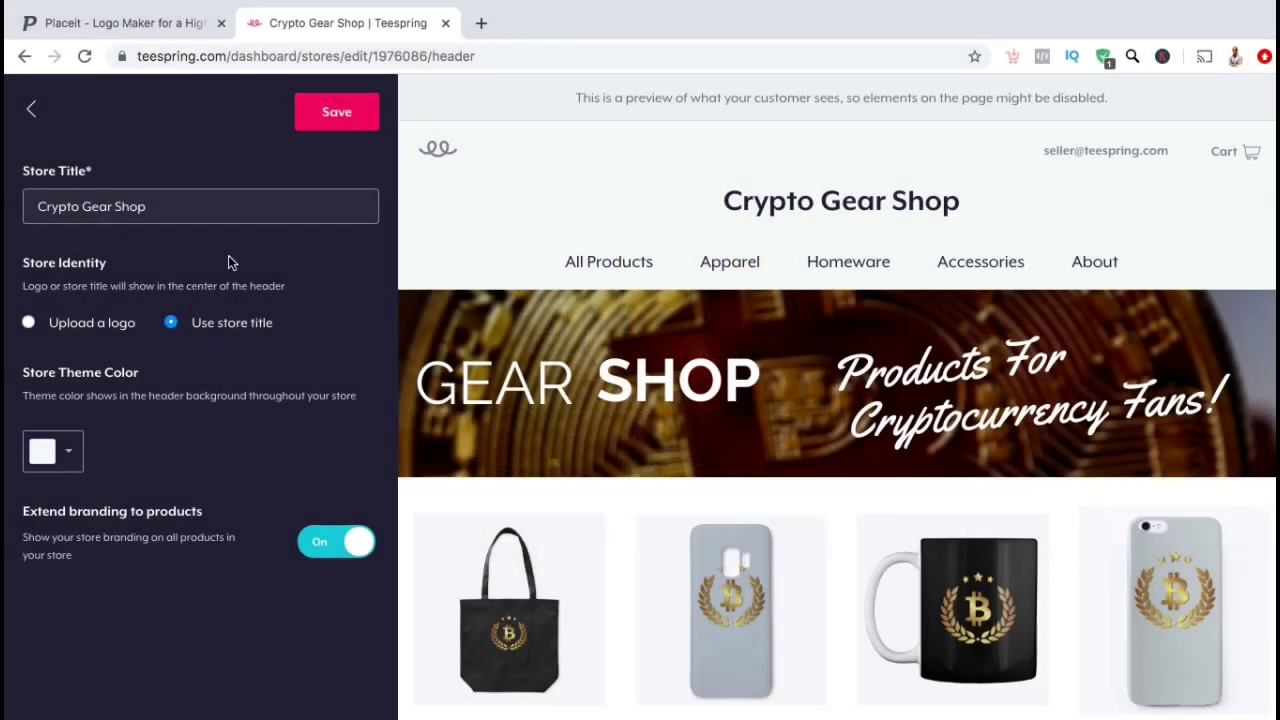
Set Store Identity to use an uploaded logo and upload C sub.png.
left_click(82, 324)
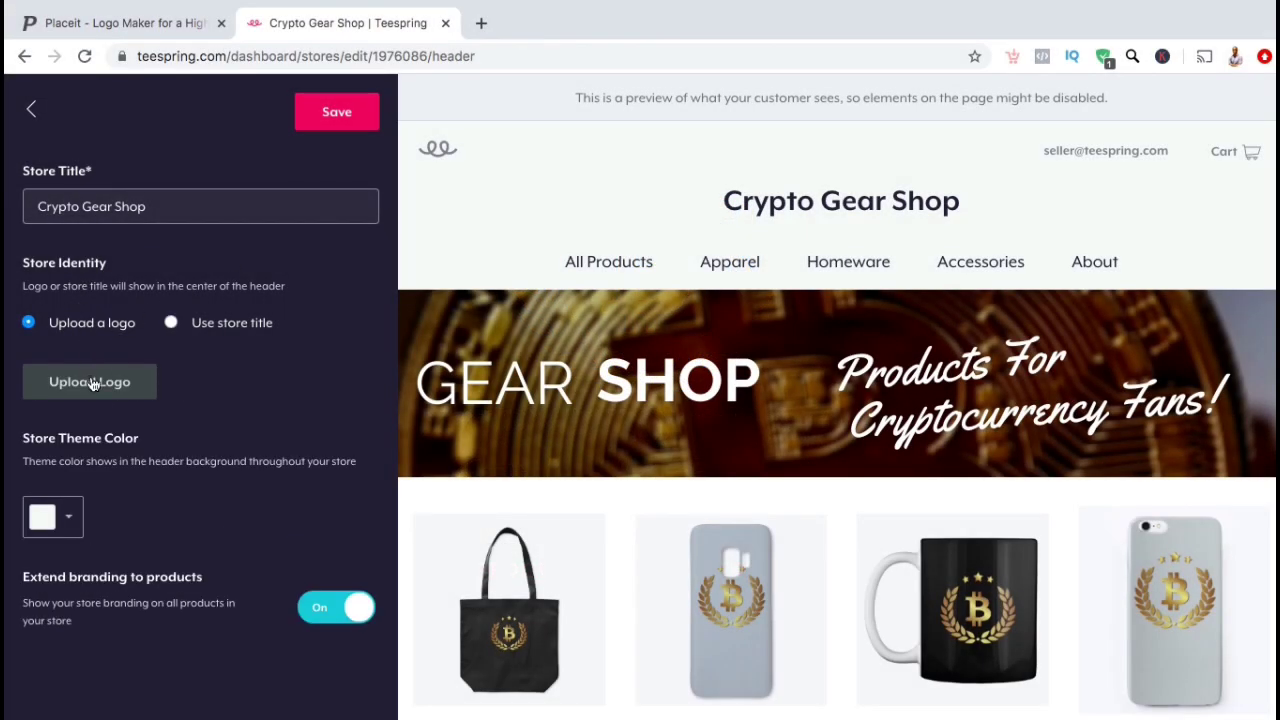
left_click(90, 382)
double_click(709, 114)
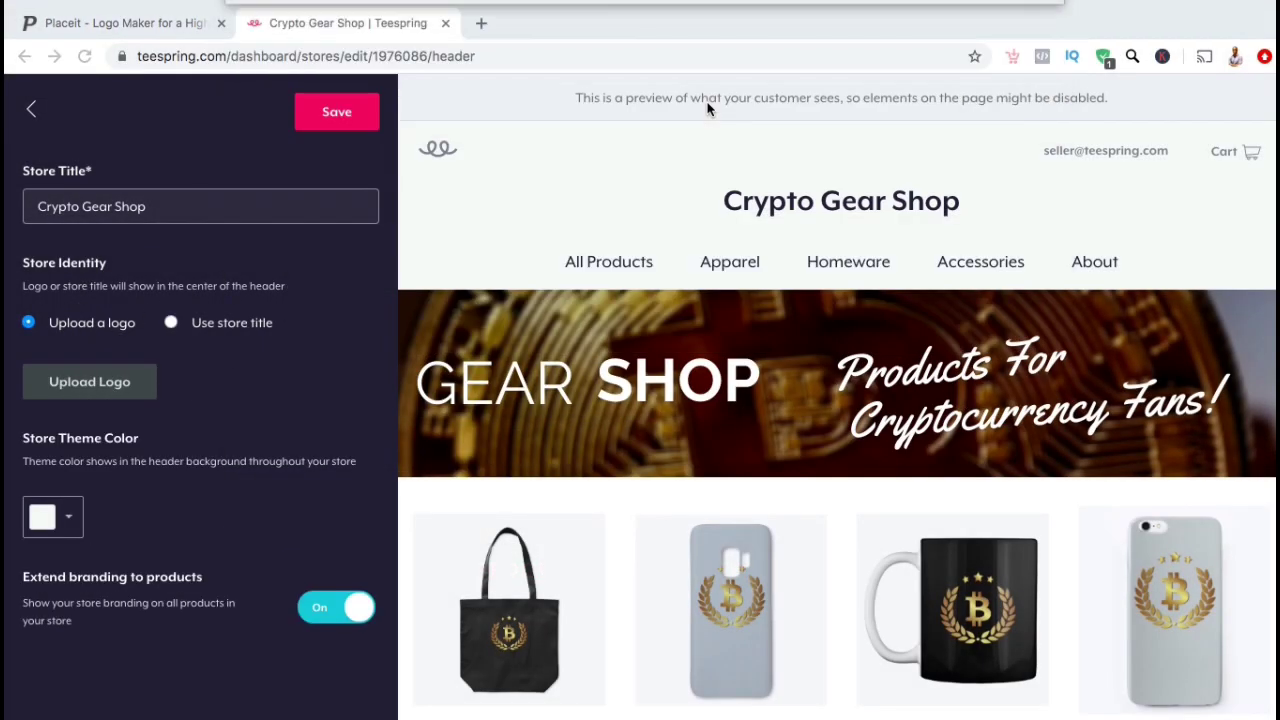